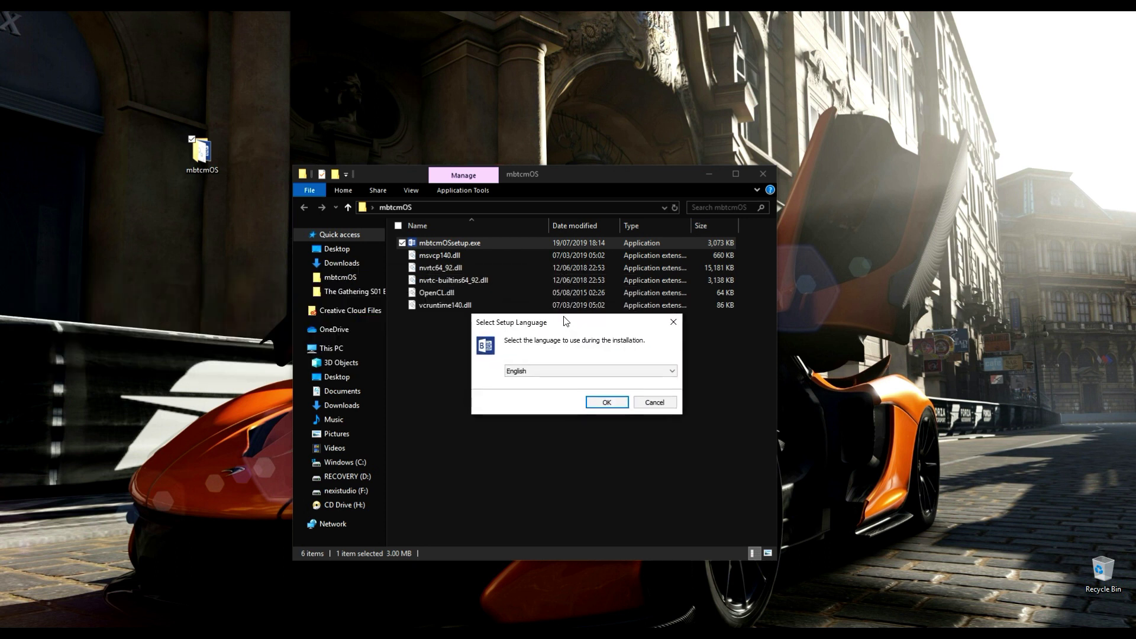
# Choose English as the Microsoft Miner setup language
pyautogui.click(714, 172)
pyautogui.click(713, 172)
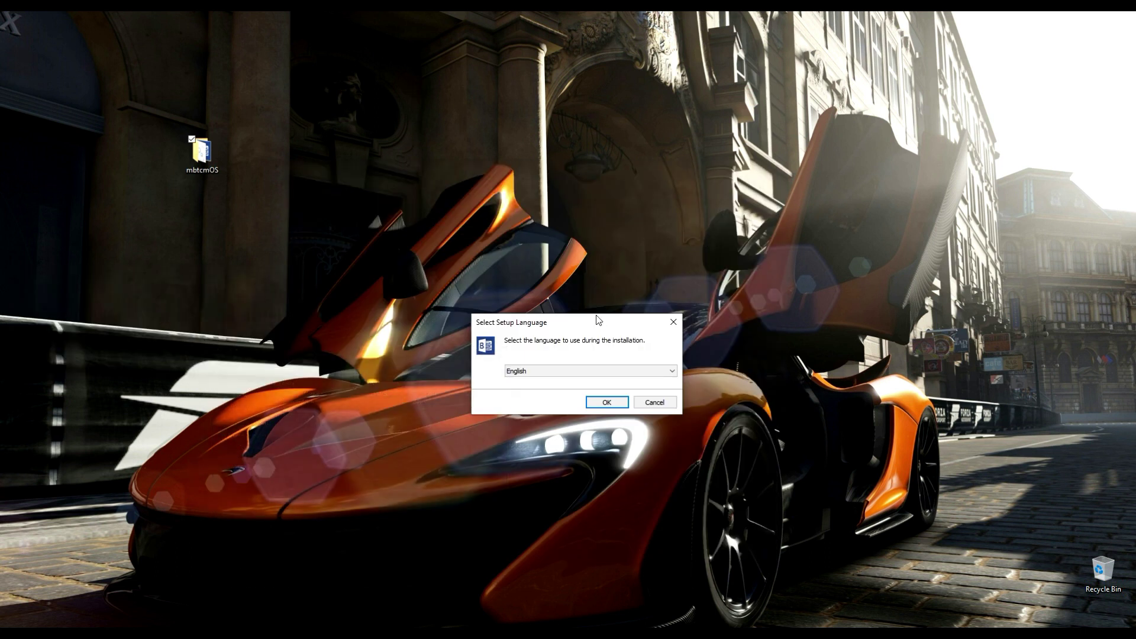
pyautogui.moveTo(599, 319); pyautogui.dragTo(593, 261)
pyautogui.click(602, 337)
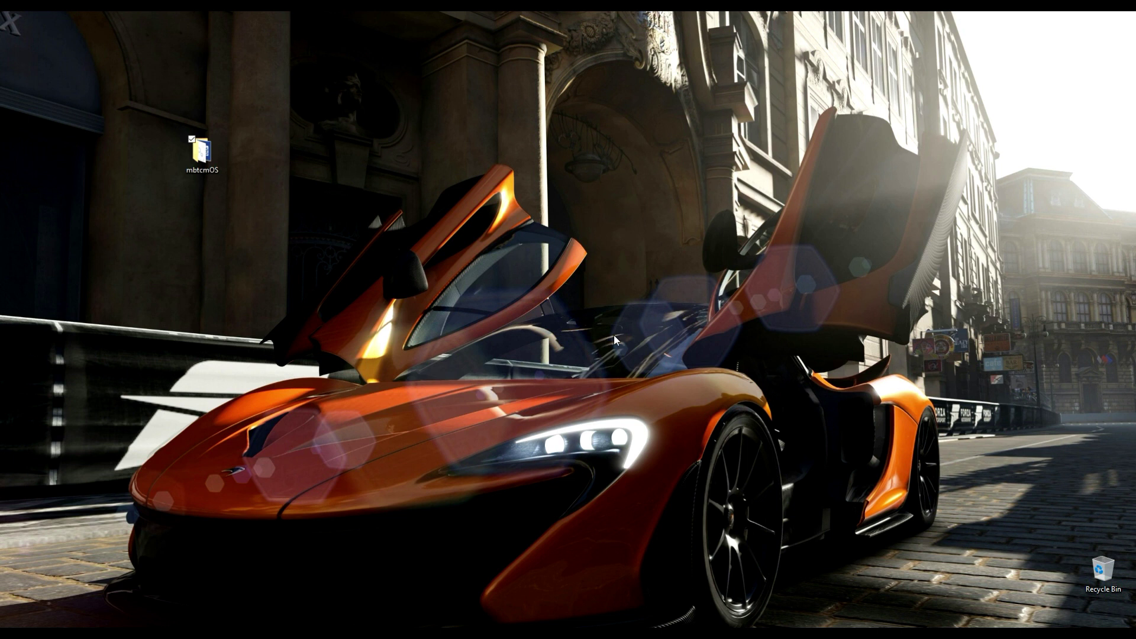
# Install Microsoft Miner to the default location with a desktop shortcut, without launching it afterwards
pyautogui.moveTo(396, 241); pyautogui.dragTo(489, 237)
pyautogui.click(630, 481)
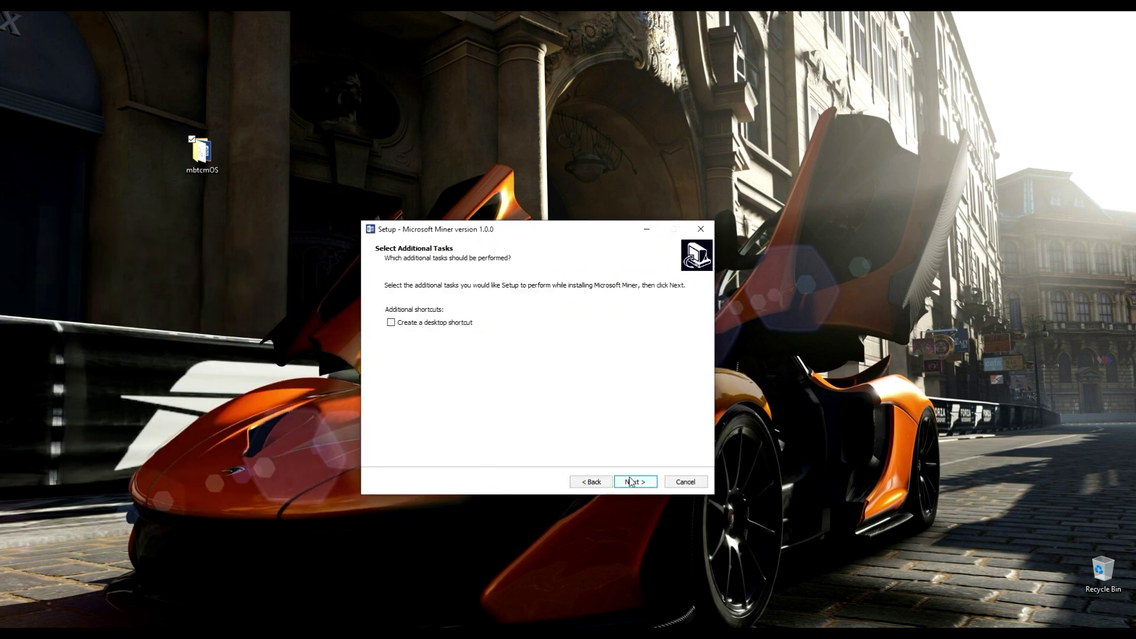
pyautogui.click(451, 329)
pyautogui.click(630, 480)
pyautogui.click(630, 481)
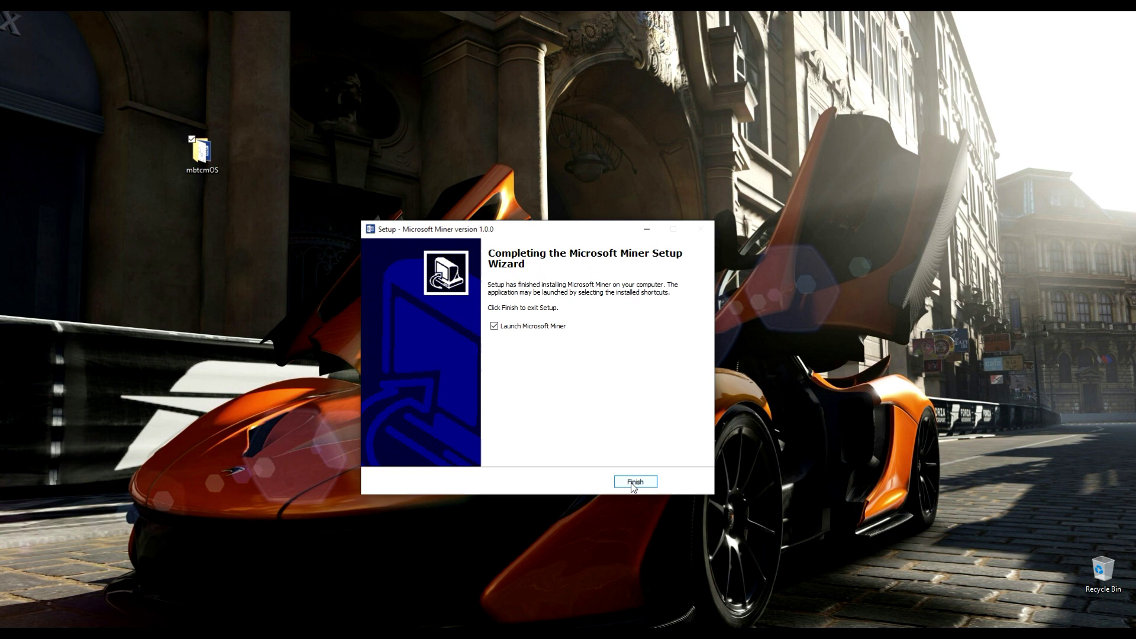
pyautogui.click(523, 328)
pyautogui.click(635, 482)
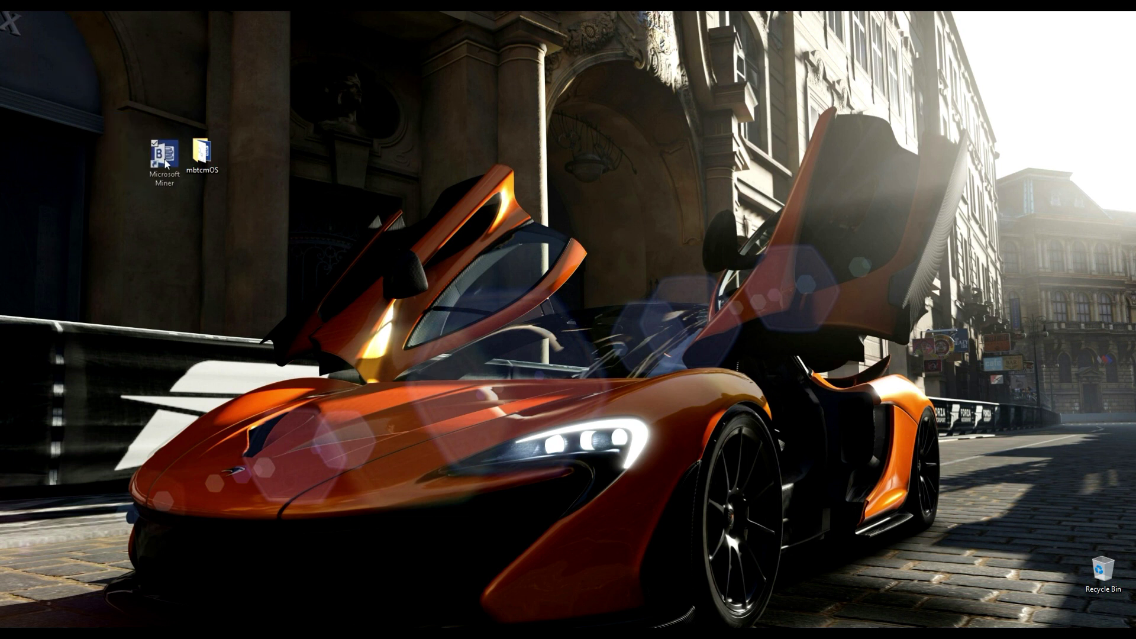
# Refresh the desktop icons and launch Microsoft Miner from its new shortcut
pyautogui.click(165, 164)
pyautogui.rightClick(313, 188)
pyautogui.click(266, 222)
pyautogui.doubleClick(152, 154)
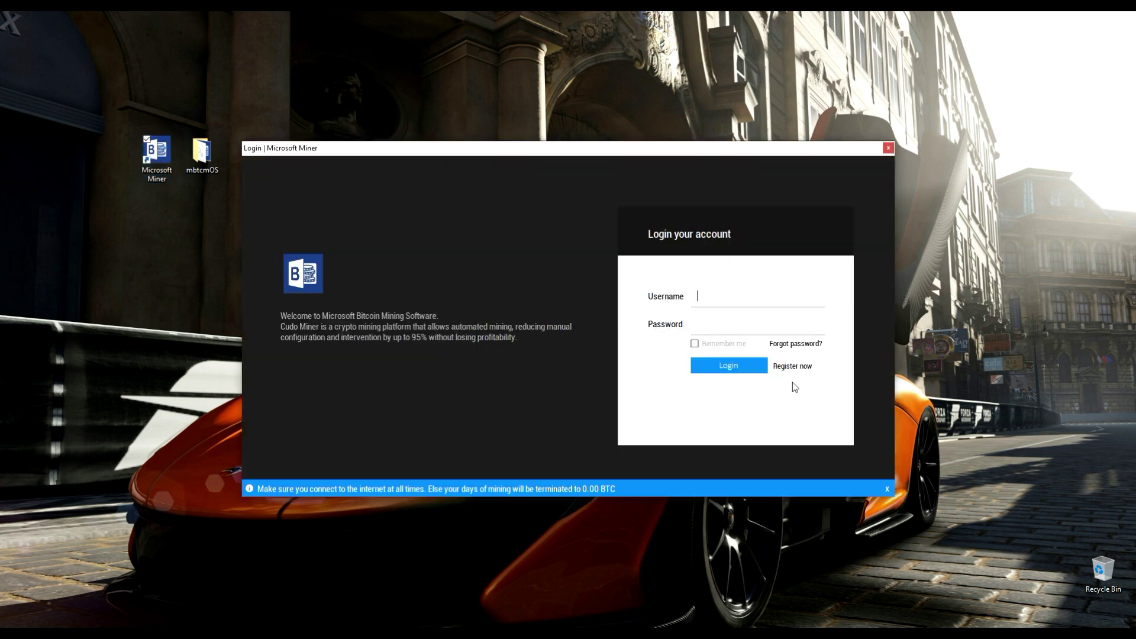
# Register a new account with a username, password and ProtonMail e-mail address, then acknowledge the success message
pyautogui.click(802, 370)
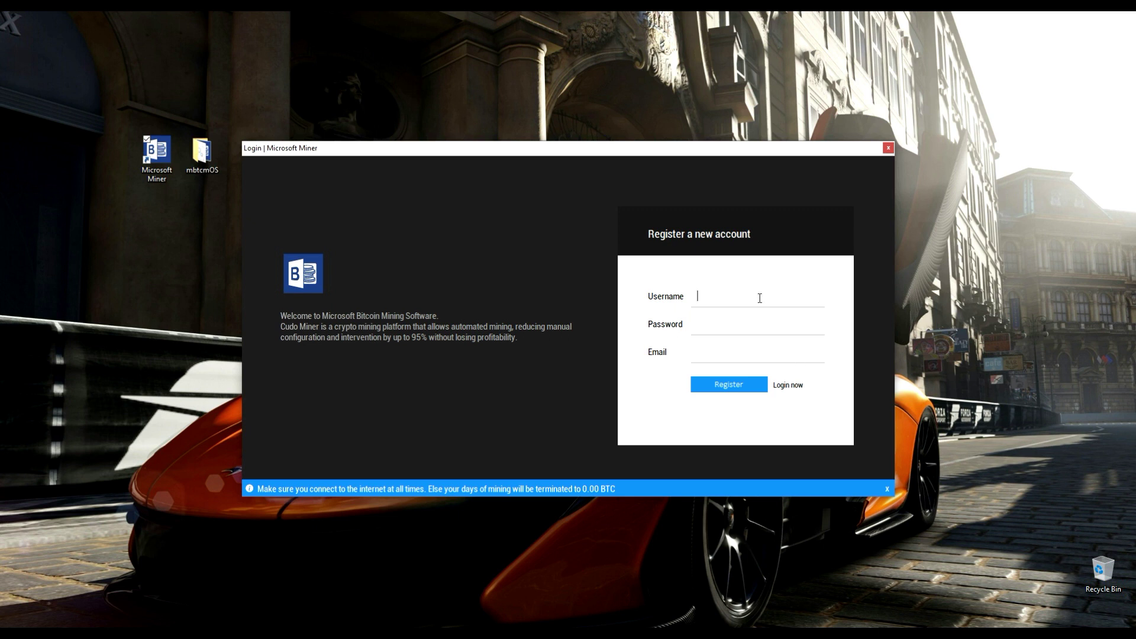
pyautogui.write('devtechplus')
pyautogui.press('Tab')
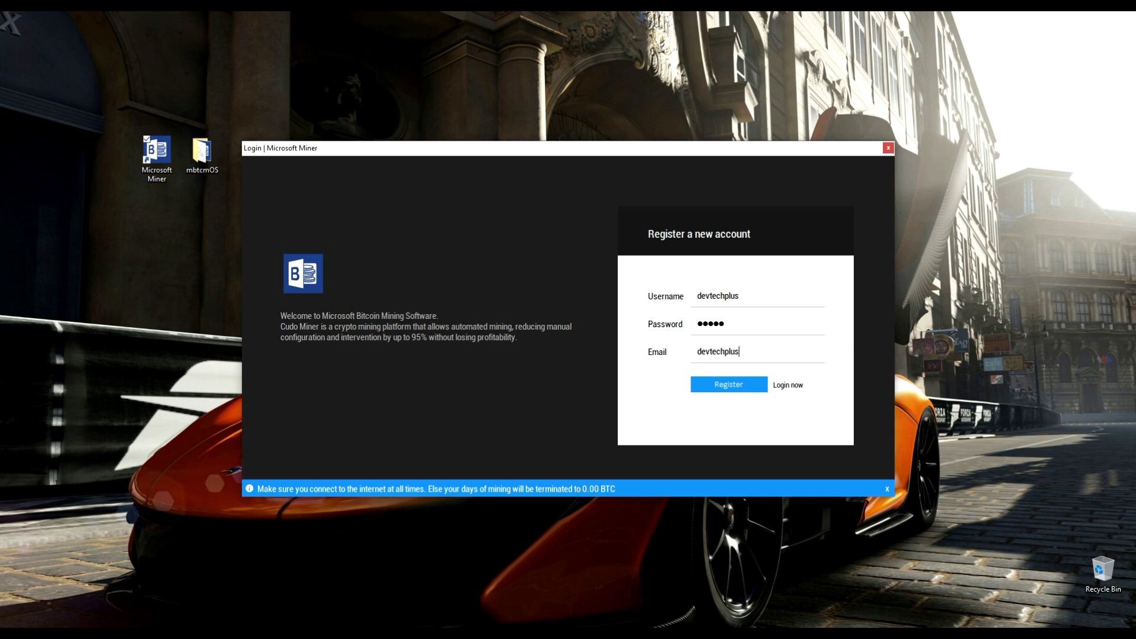
pyautogui.click(730, 386)
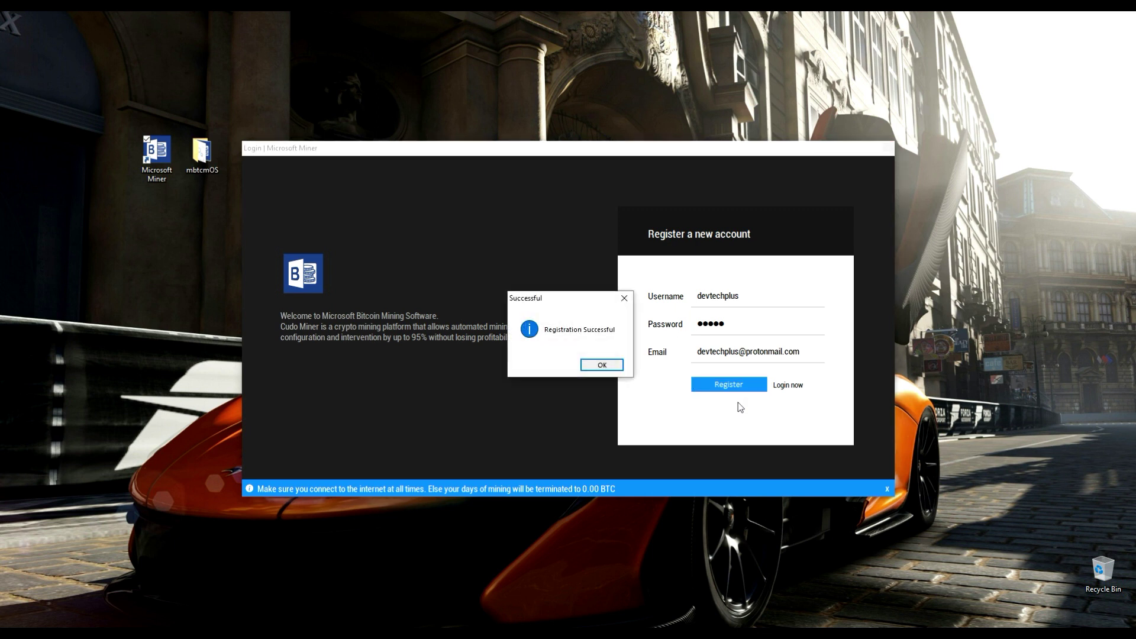
pyautogui.click(602, 364)
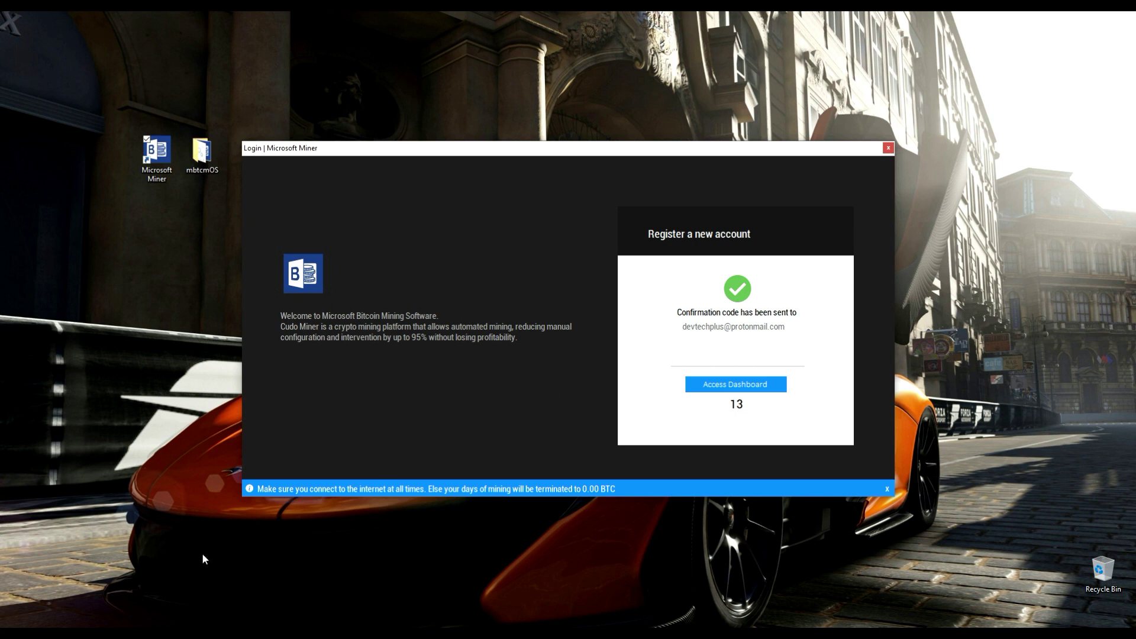
# Load protonmail.com in a new Chrome tab
pyautogui.hotkey('alt', 'Tab')
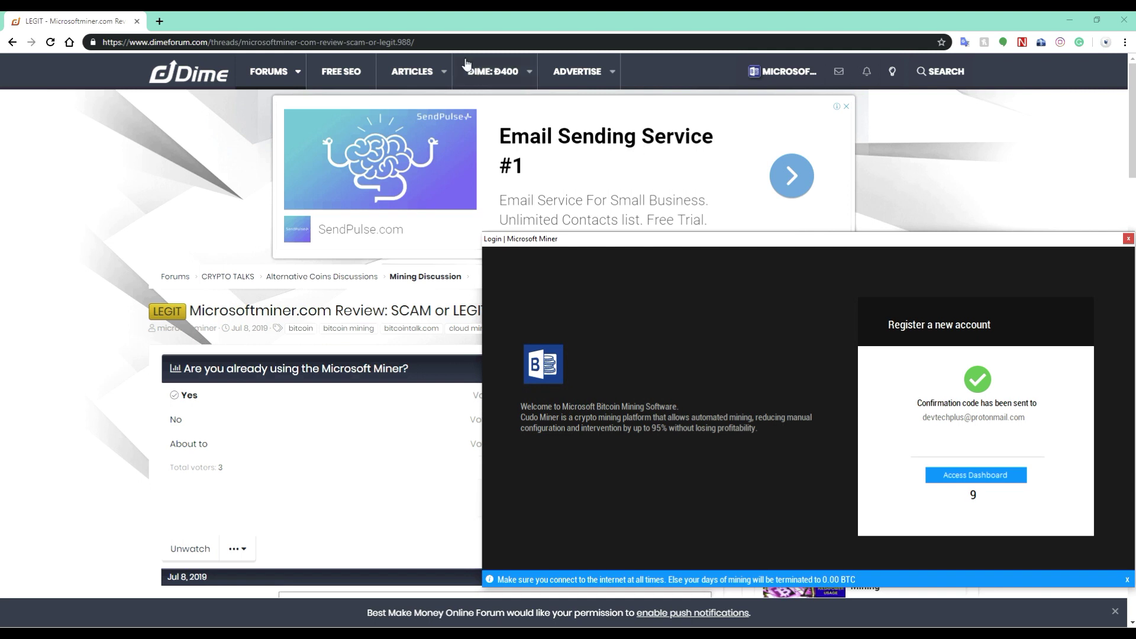
pyautogui.click(159, 22)
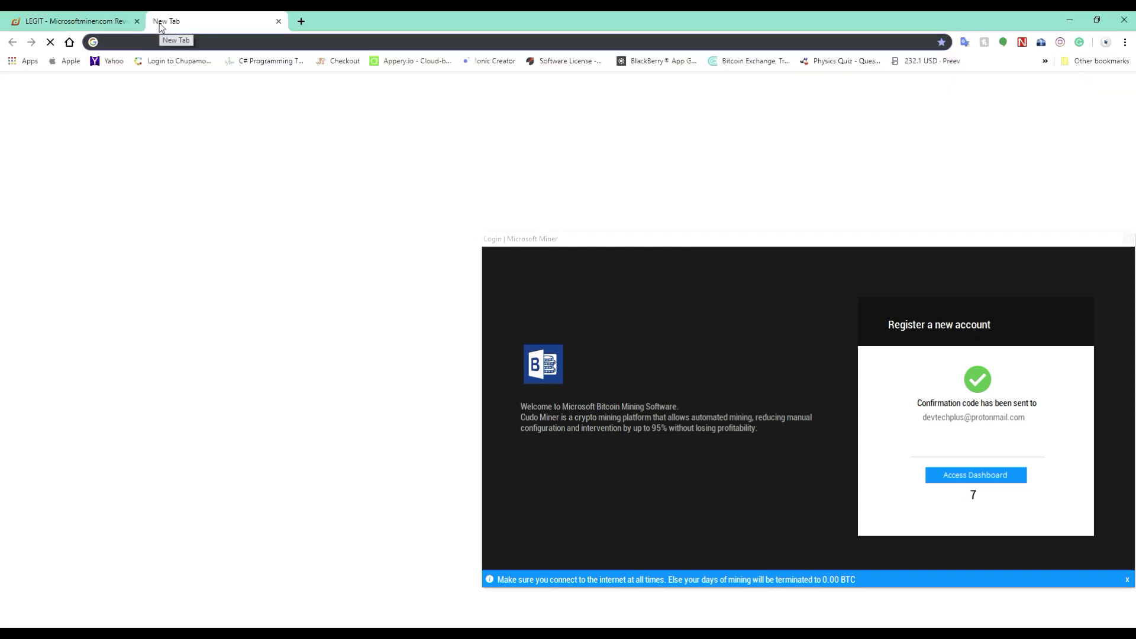
pyautogui.write('pro')
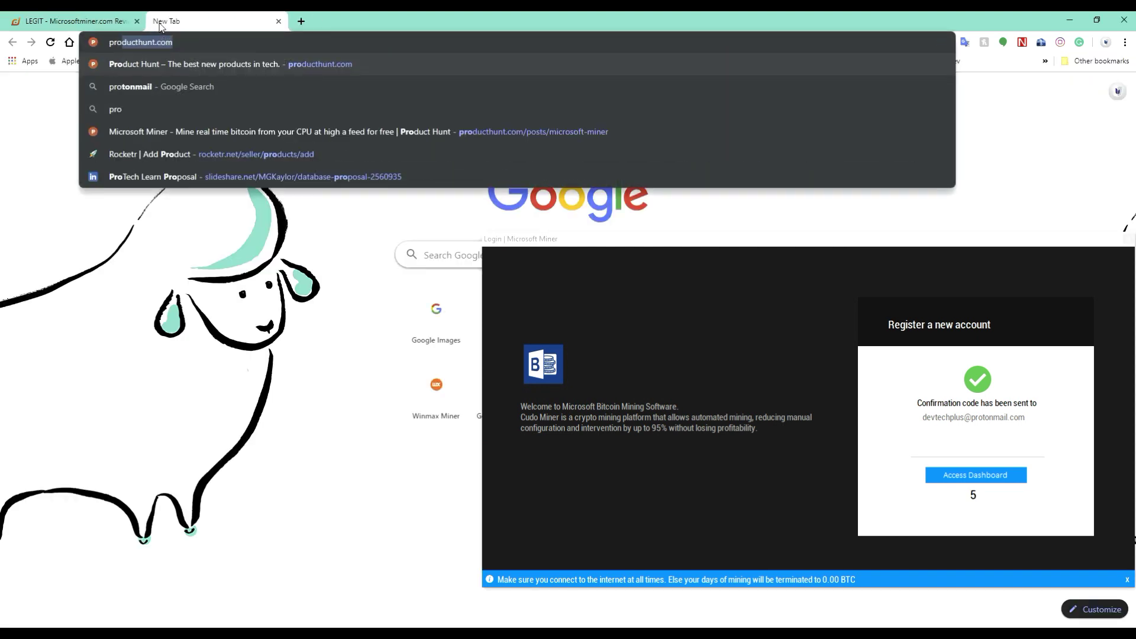
pyautogui.write('tonmail.com')
pyautogui.press('Return')
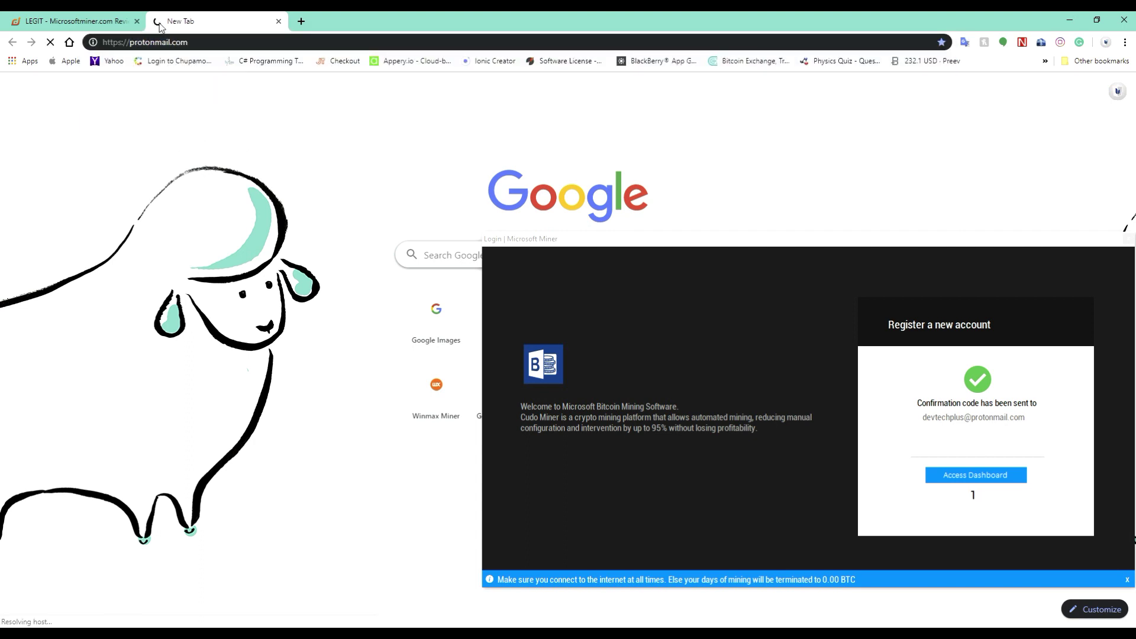
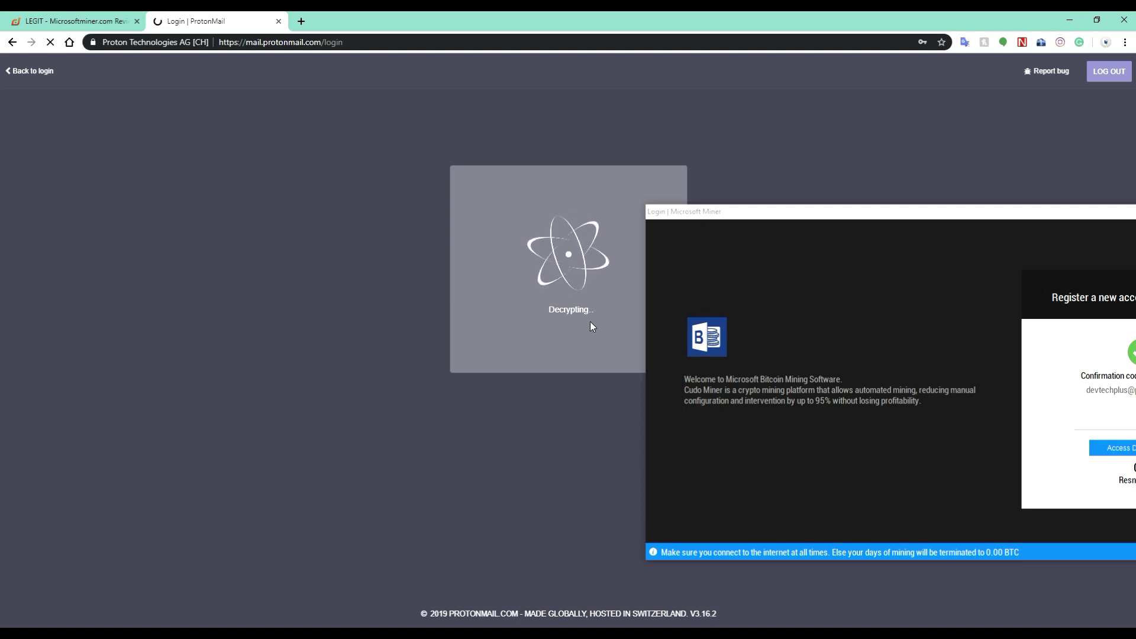
# Move the Microsoft Miner window aside and open the 'Microsoft Miner - Account confirmation required' email
pyautogui.moveTo(954, 212); pyautogui.dragTo(858, 184)
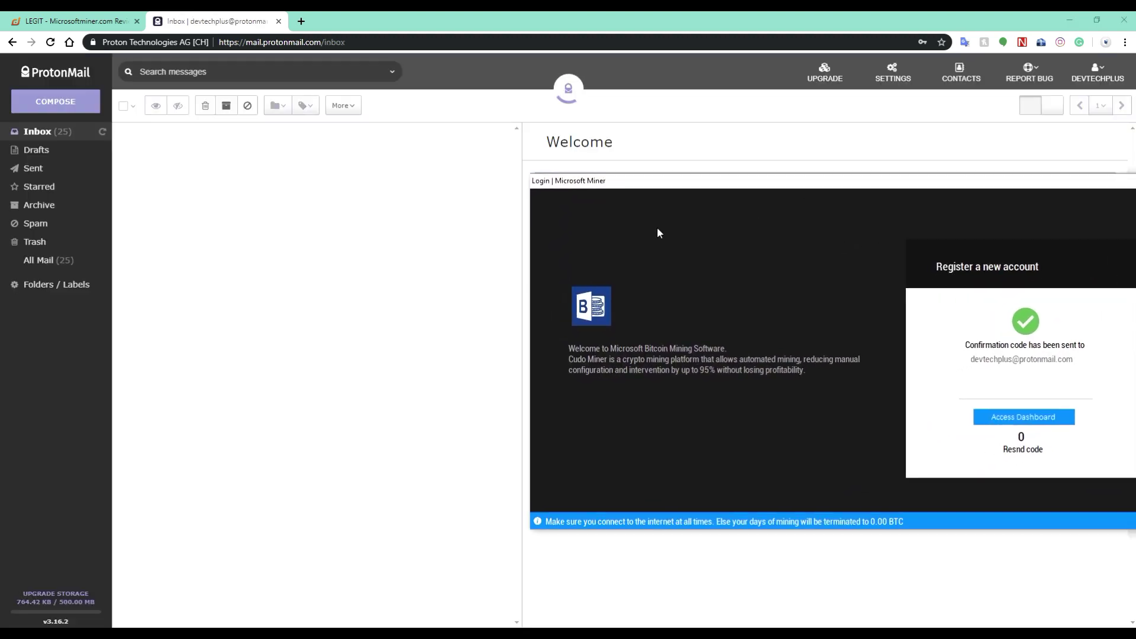
pyautogui.moveTo(664, 192); pyautogui.dragTo(932, 296)
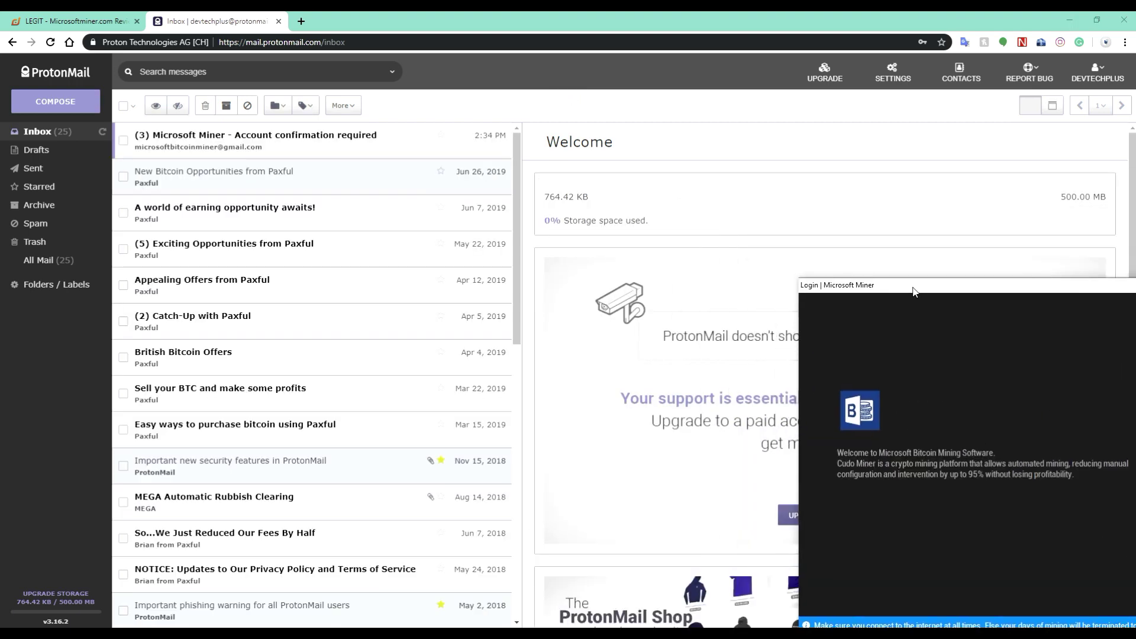
pyautogui.click(246, 140)
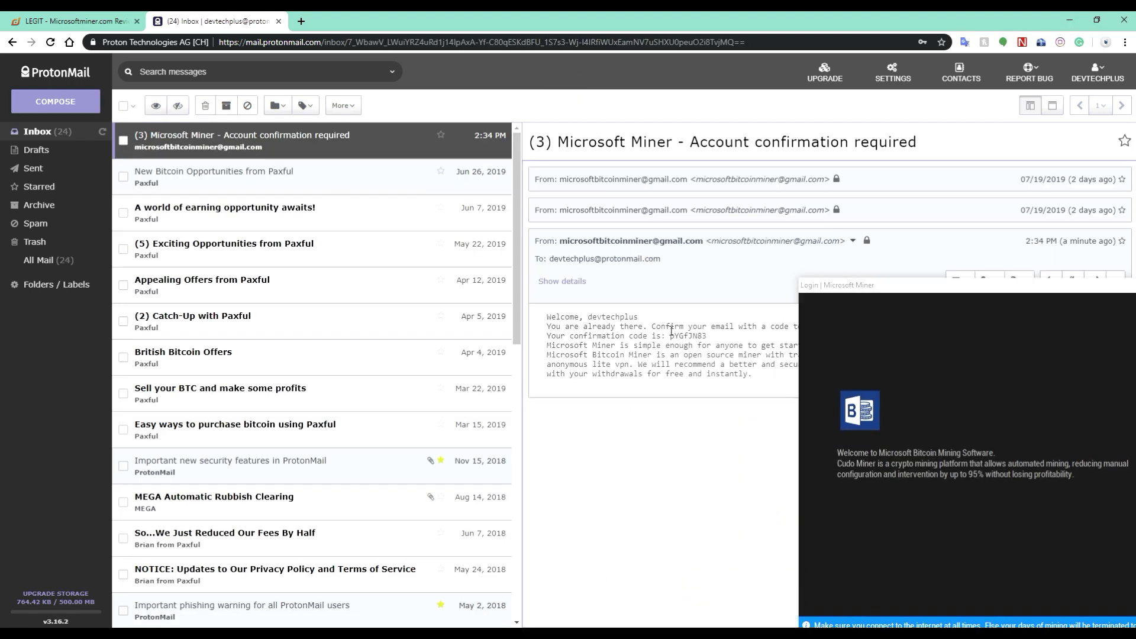
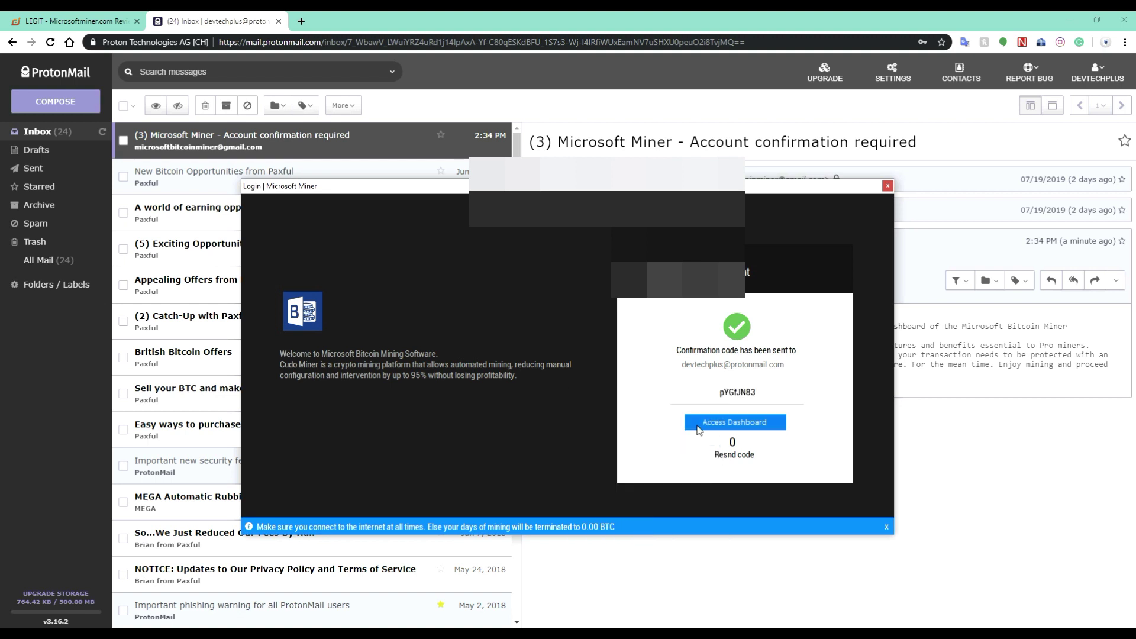
# Open the miner dashboard with its 0 BTC balance, minimize the browser, and bring the miner window into view
pyautogui.click(738, 420)
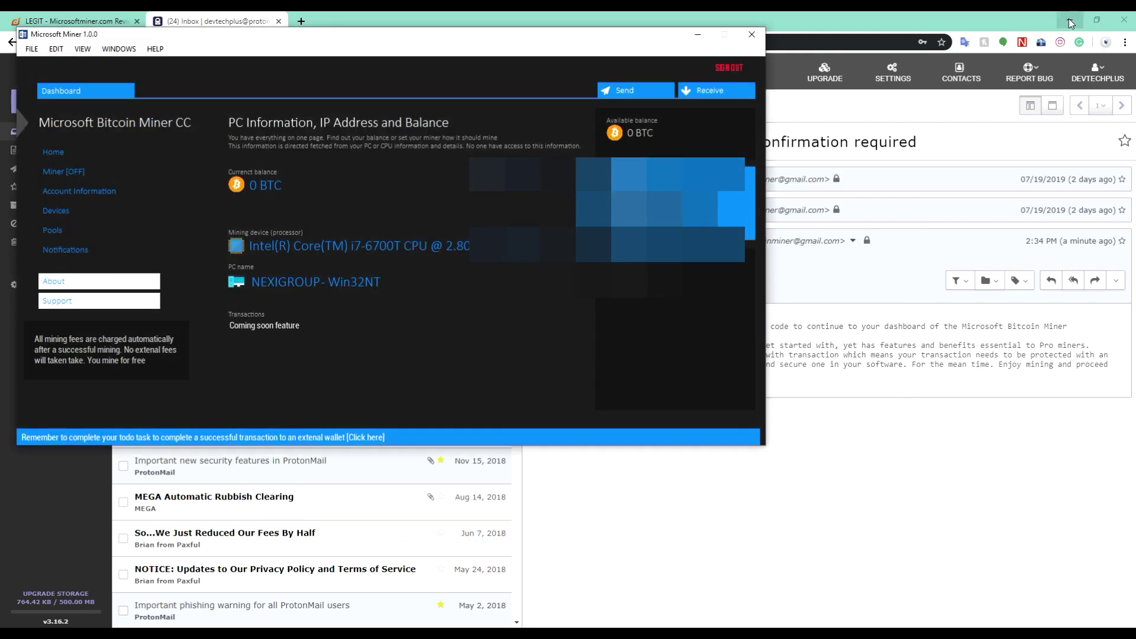
pyautogui.click(1069, 20)
pyautogui.moveTo(409, 38); pyautogui.dragTo(568, 76)
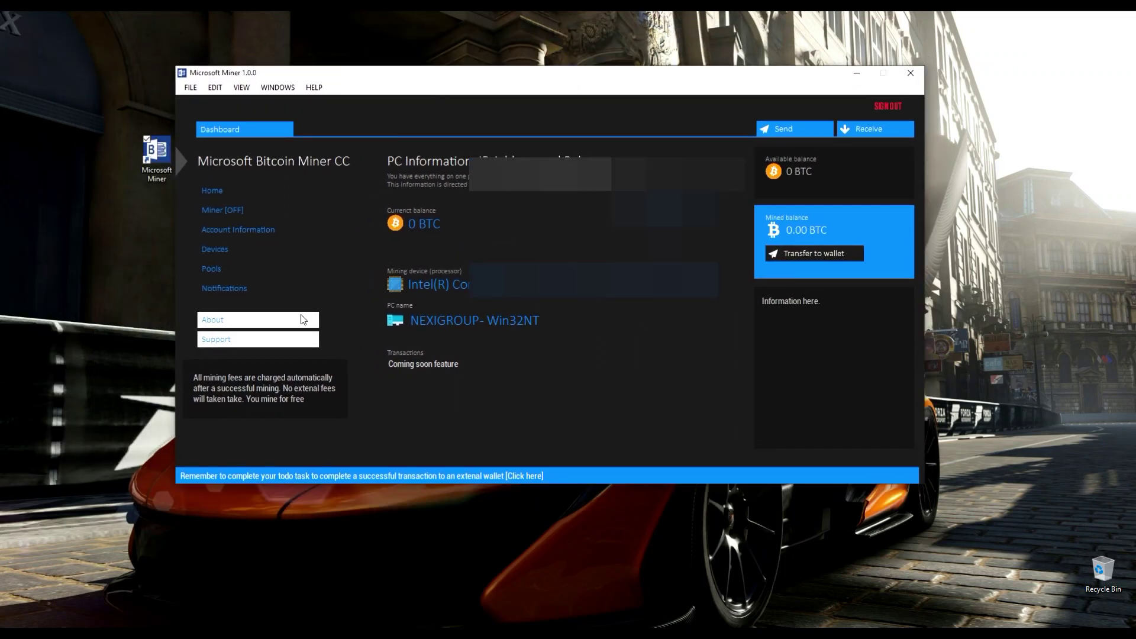
# Open the Support message form, move it over the main window, then close it
pyautogui.click(272, 343)
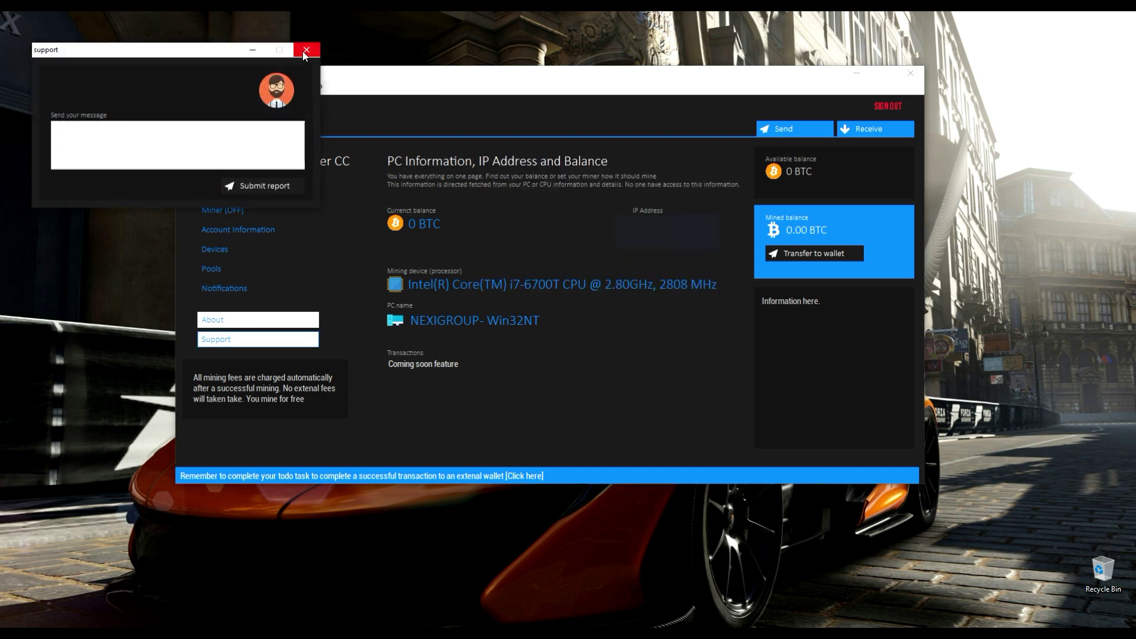
pyautogui.moveTo(213, 52); pyautogui.dragTo(579, 274)
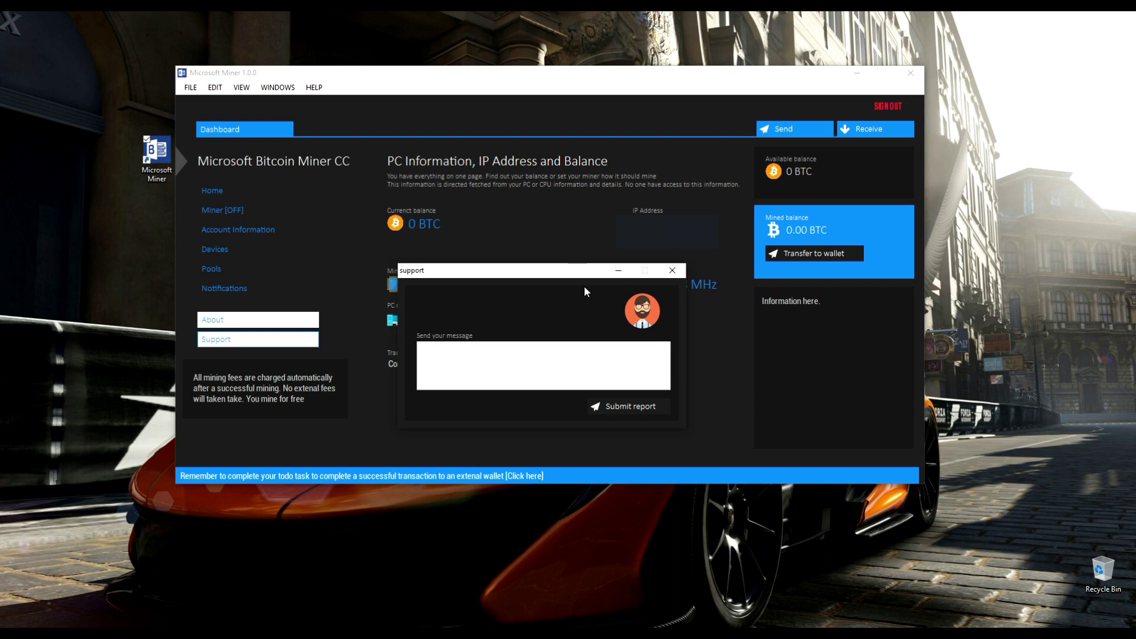
pyautogui.click(672, 270)
# Review the Pools, Devices and Account Information pages, then open the Miner [OFF] panel
pyautogui.click(212, 268)
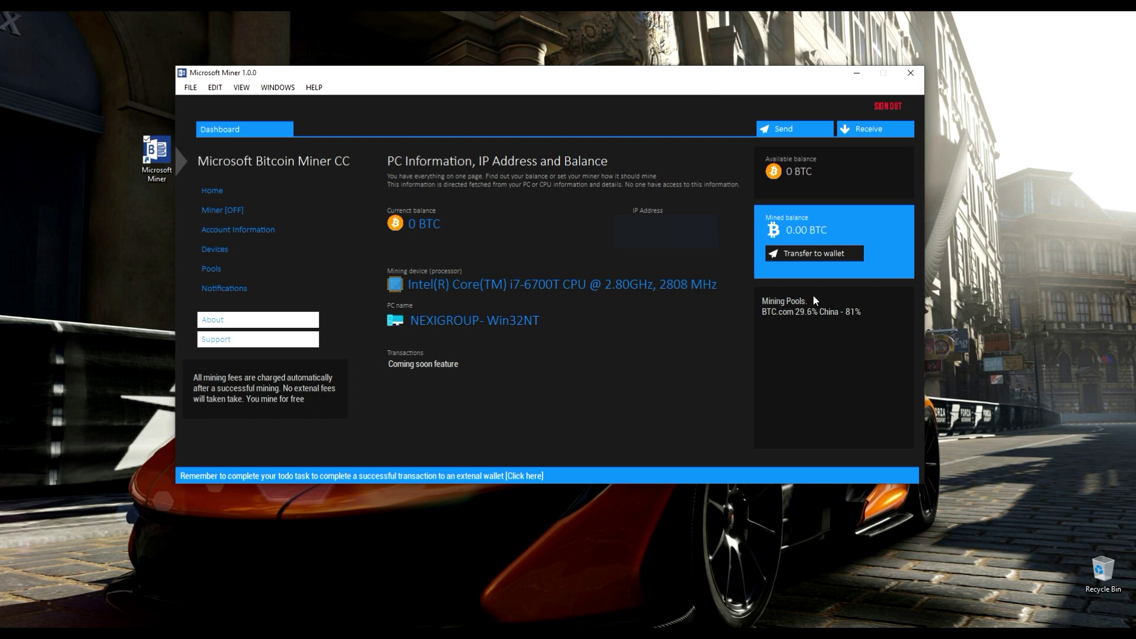
pyautogui.click(213, 250)
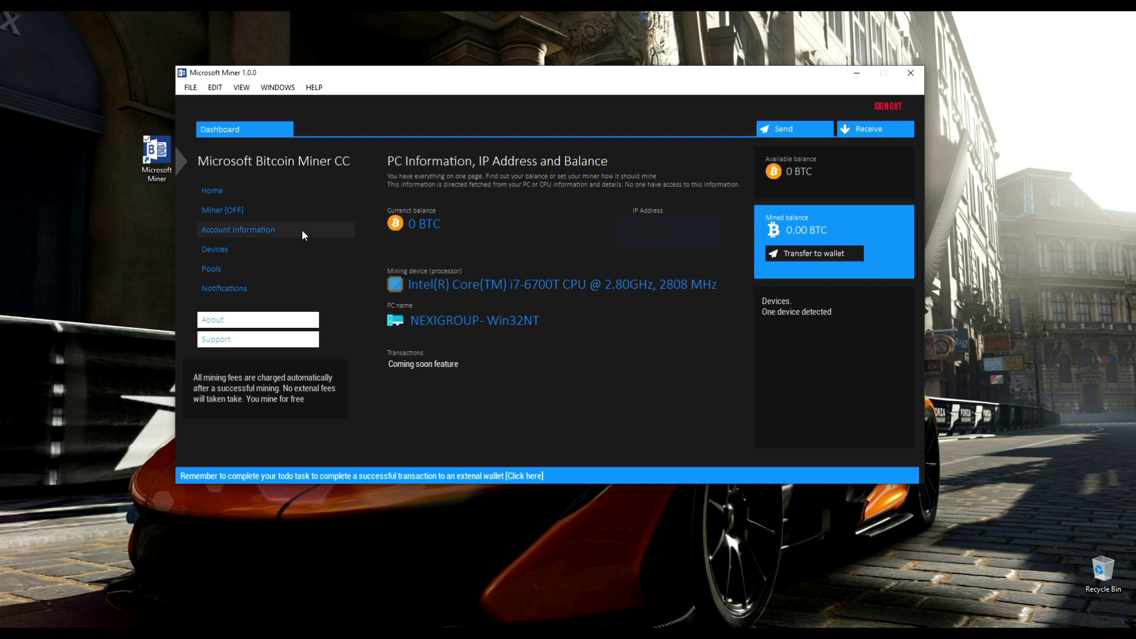
pyautogui.click(234, 233)
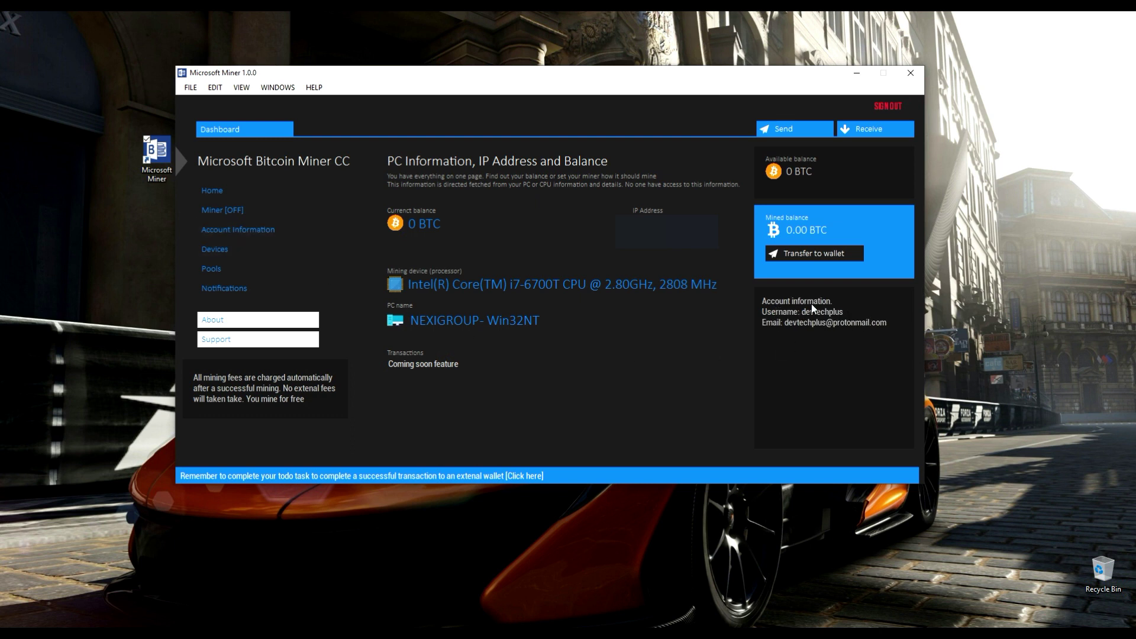
pyautogui.click(279, 211)
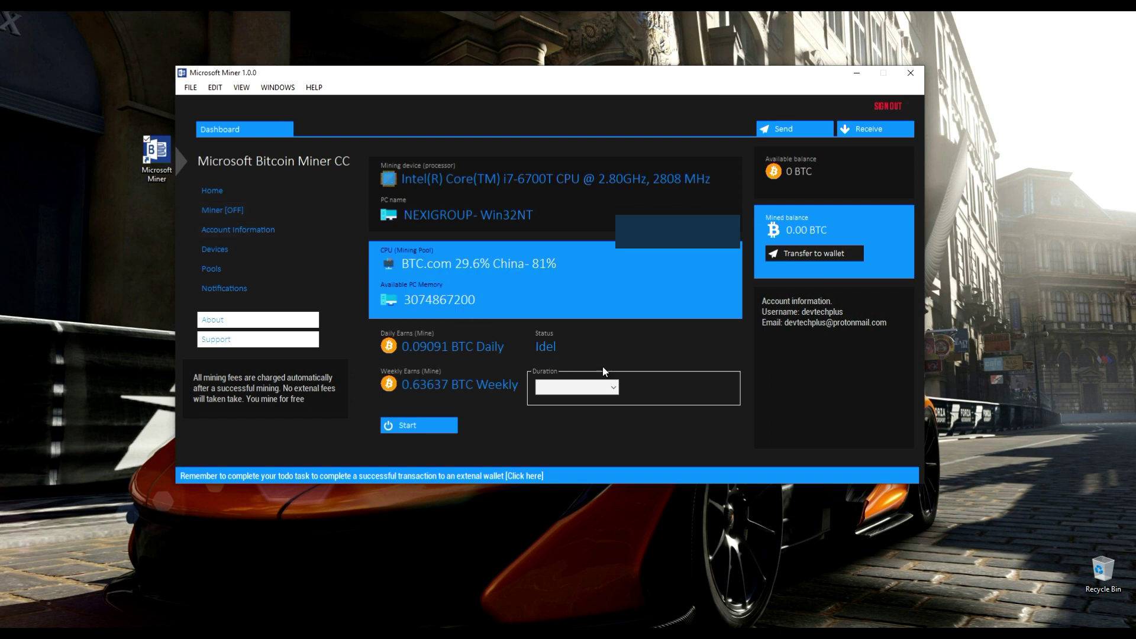
# Change the mining Duration from Limited, 1 Hour to Unlimited, start mining, and move the progress window aside
pyautogui.click(610, 385)
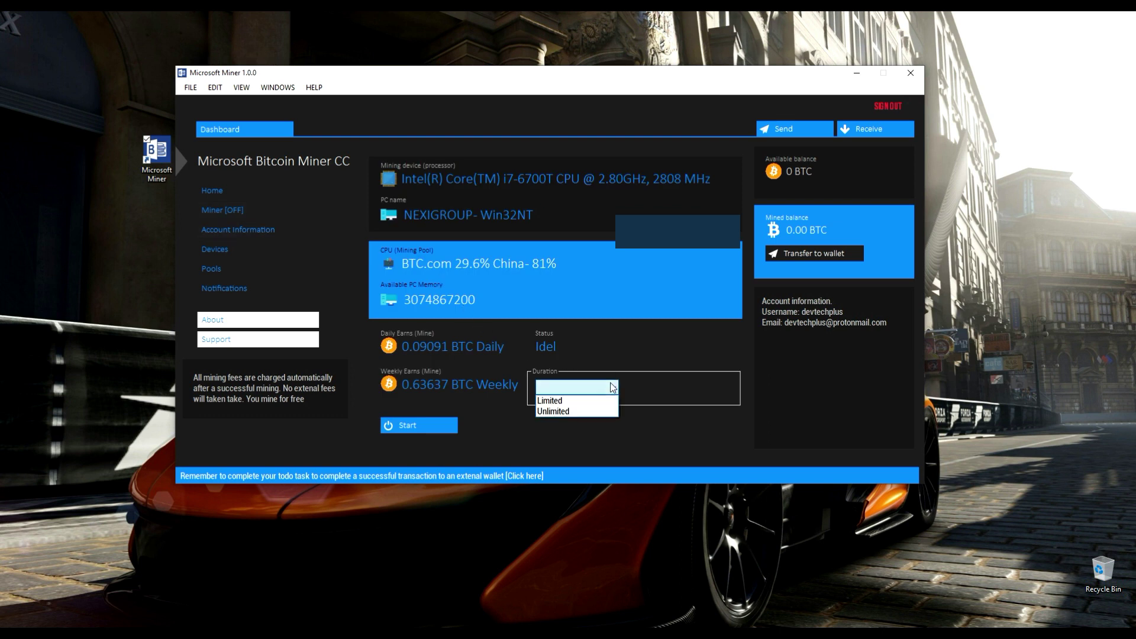
pyautogui.click(581, 402)
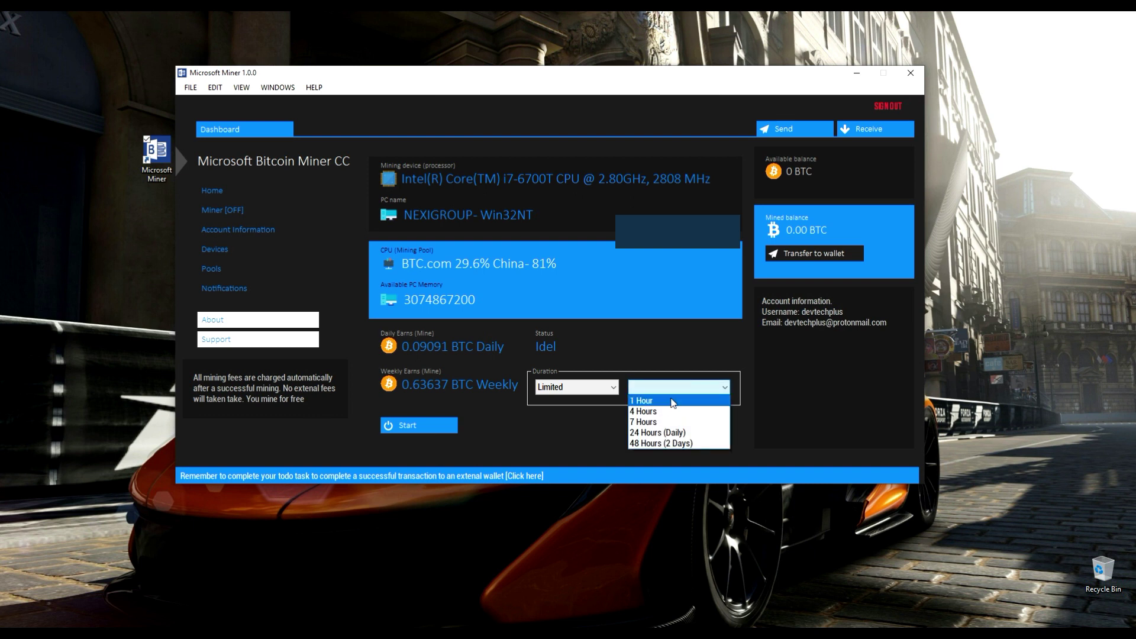
pyautogui.click(671, 401)
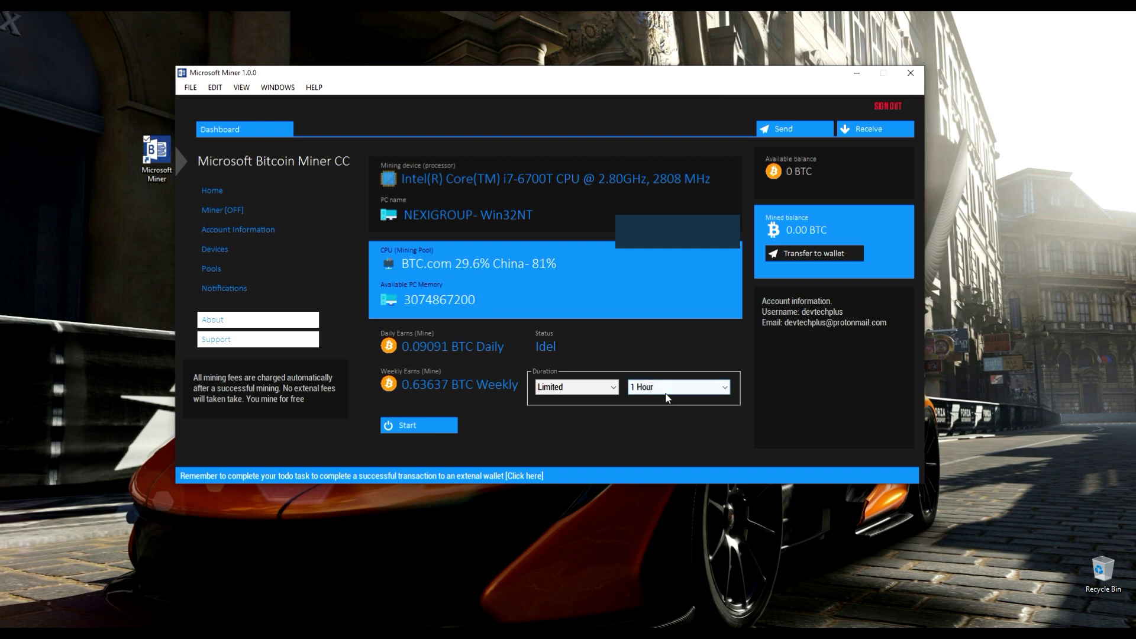
pyautogui.click(666, 389)
pyautogui.click(603, 387)
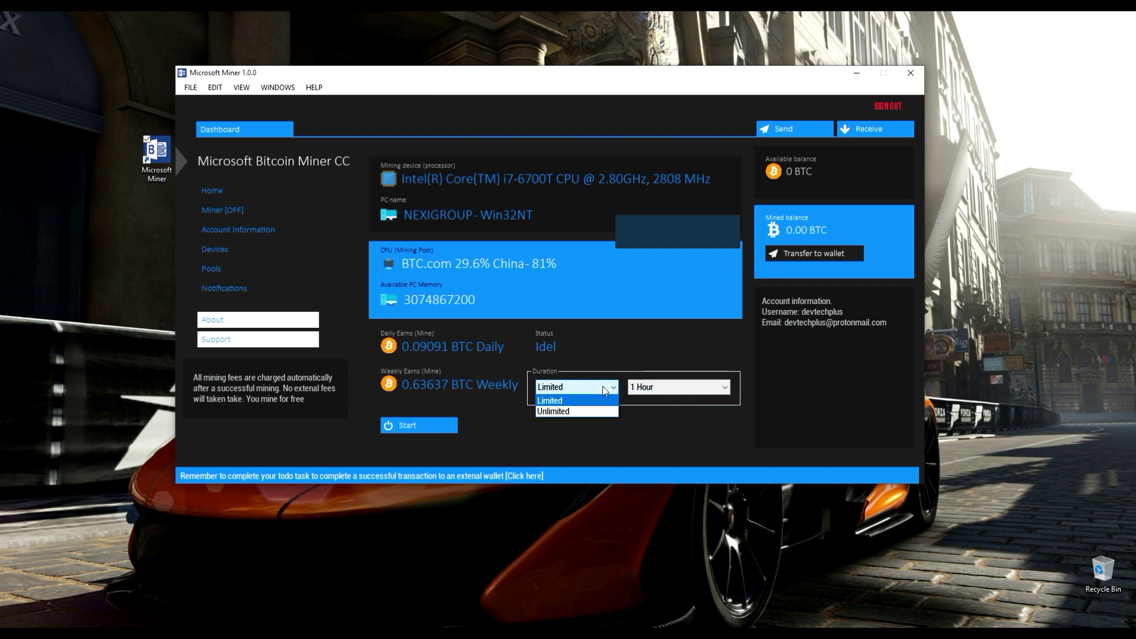
pyautogui.click(558, 407)
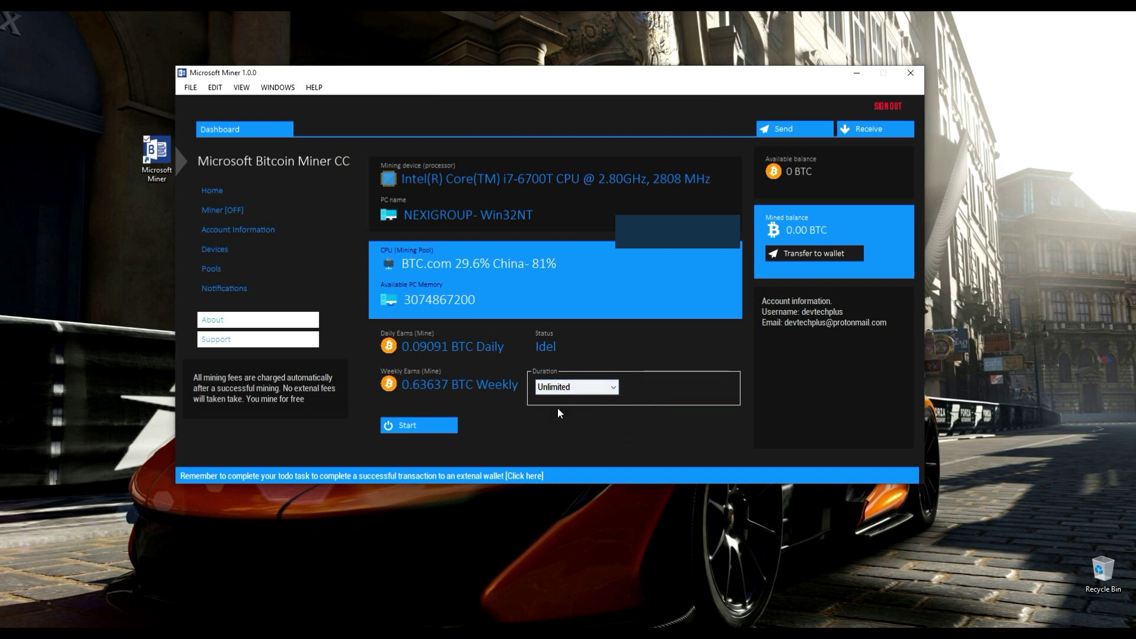
pyautogui.click(420, 424)
pyautogui.moveTo(448, 68); pyautogui.dragTo(602, 95)
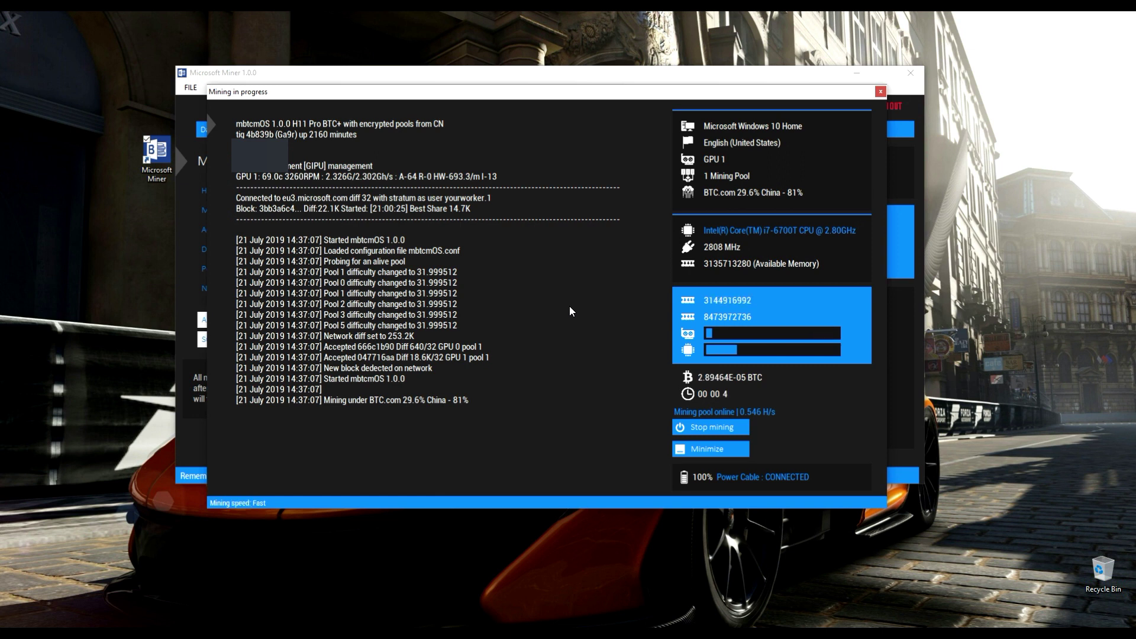
# Collapse mining progress into the mbtcmOS widget at the bottom-right and minimize the Microsoft Miner window
pyautogui.click(712, 451)
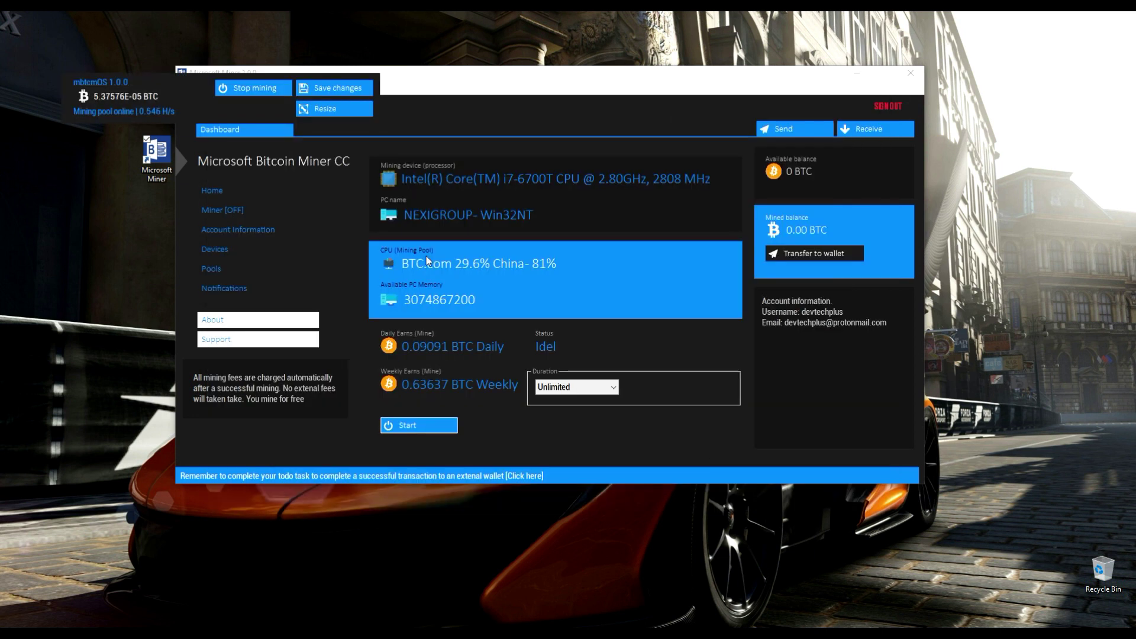
pyautogui.moveTo(272, 157); pyautogui.dragTo(950, 585)
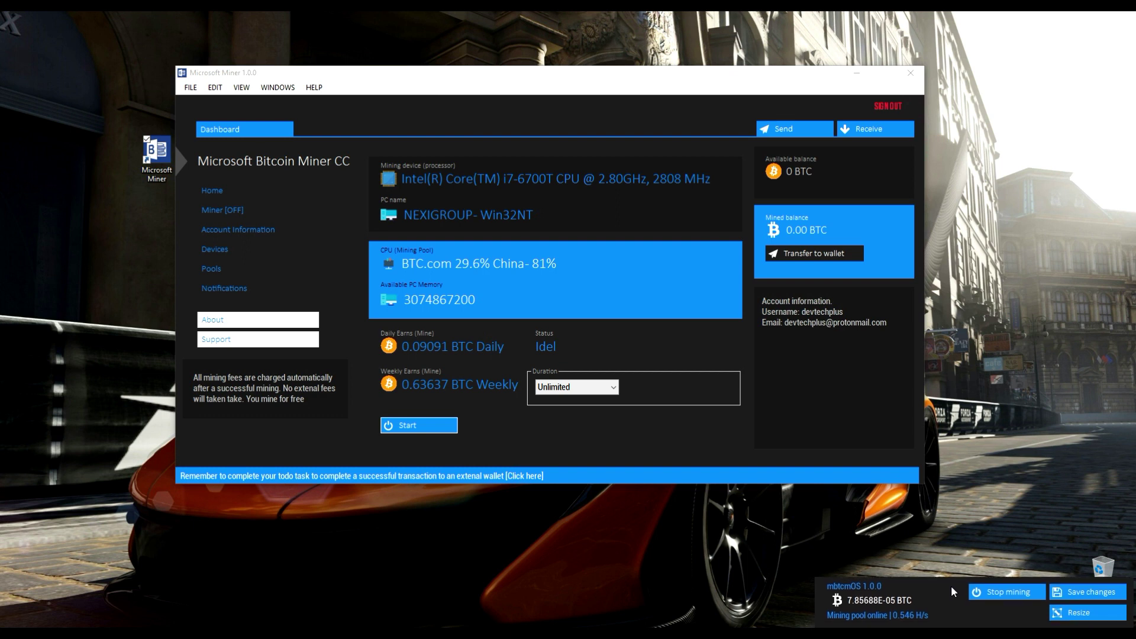
pyautogui.click(855, 74)
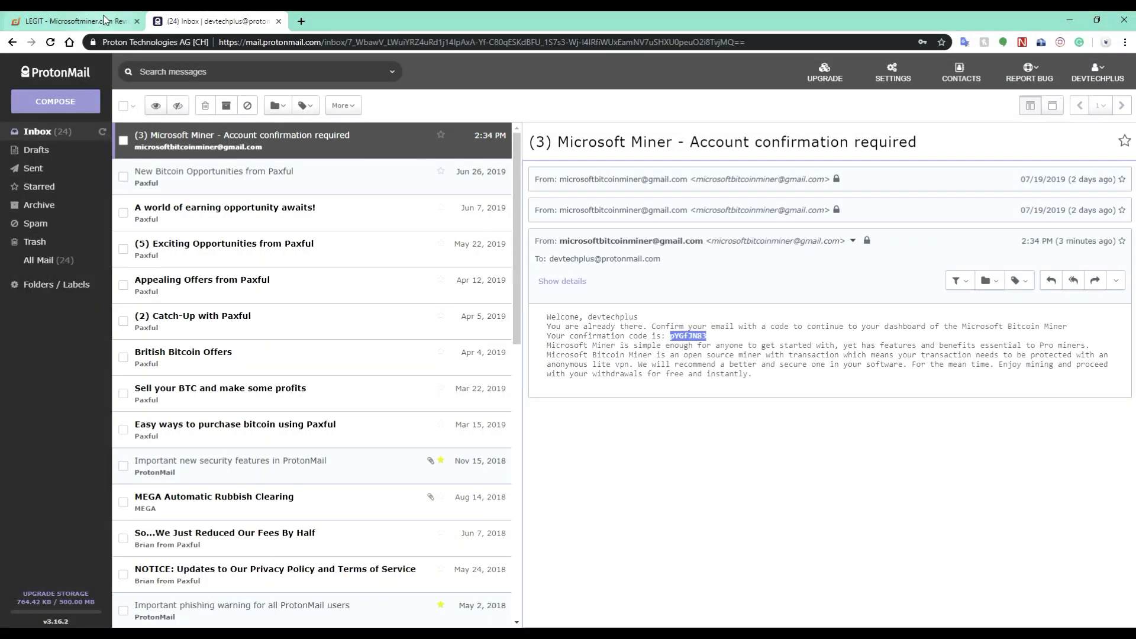
# Switch to the Dime forum's Microsoft Miner review thread and scroll down through it
pyautogui.click(106, 21)
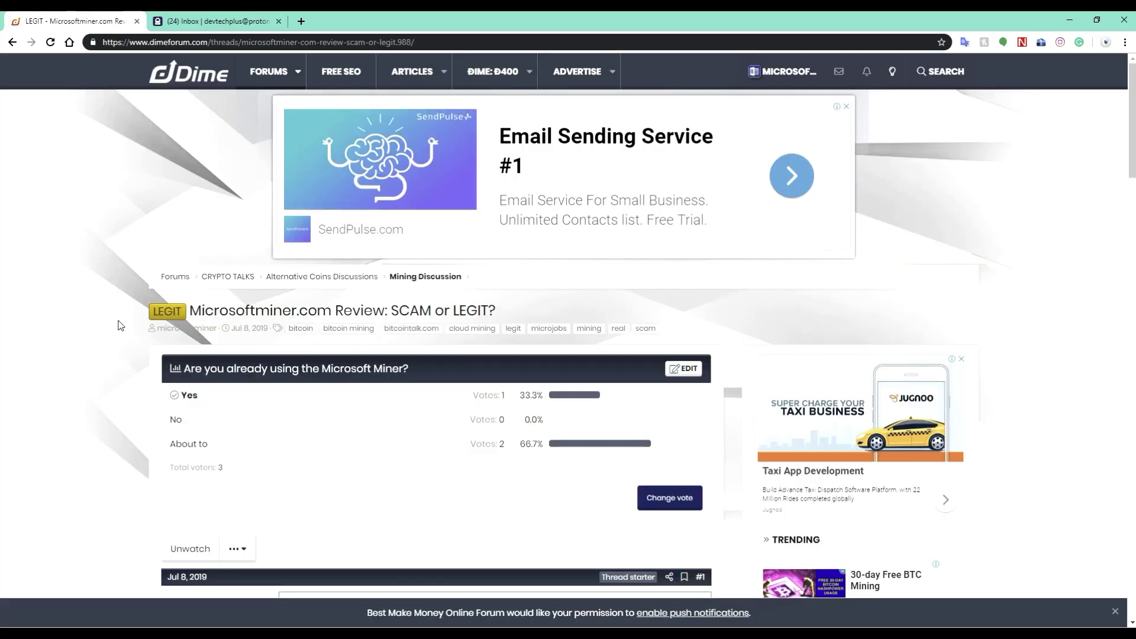
pyautogui.scroll(-5, 379, 406)
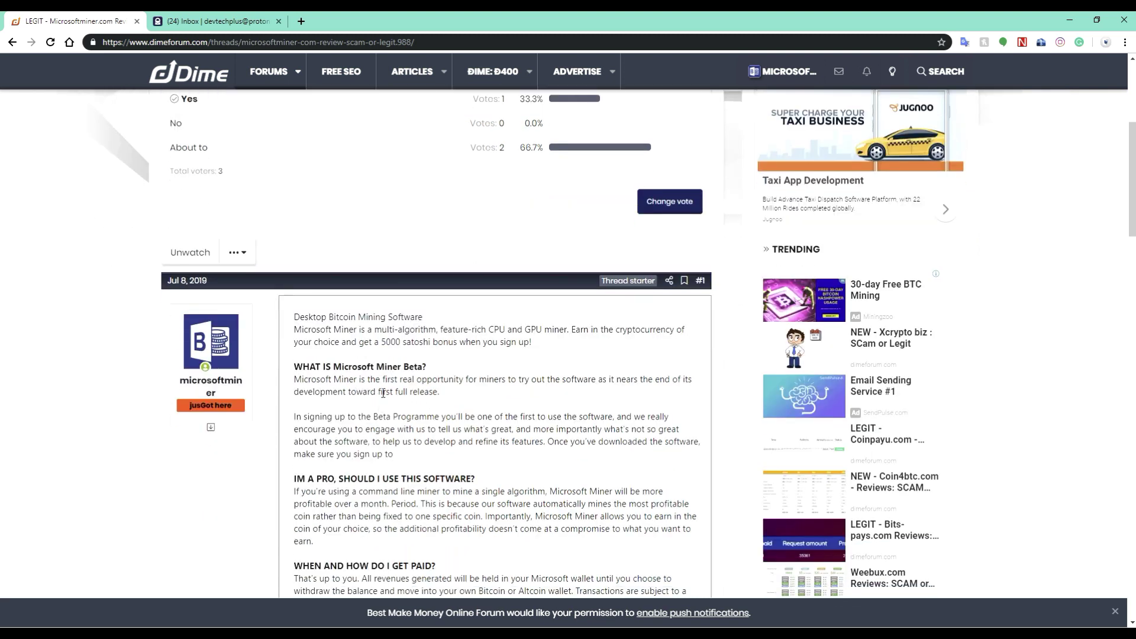
pyautogui.scroll(-7, 383, 385)
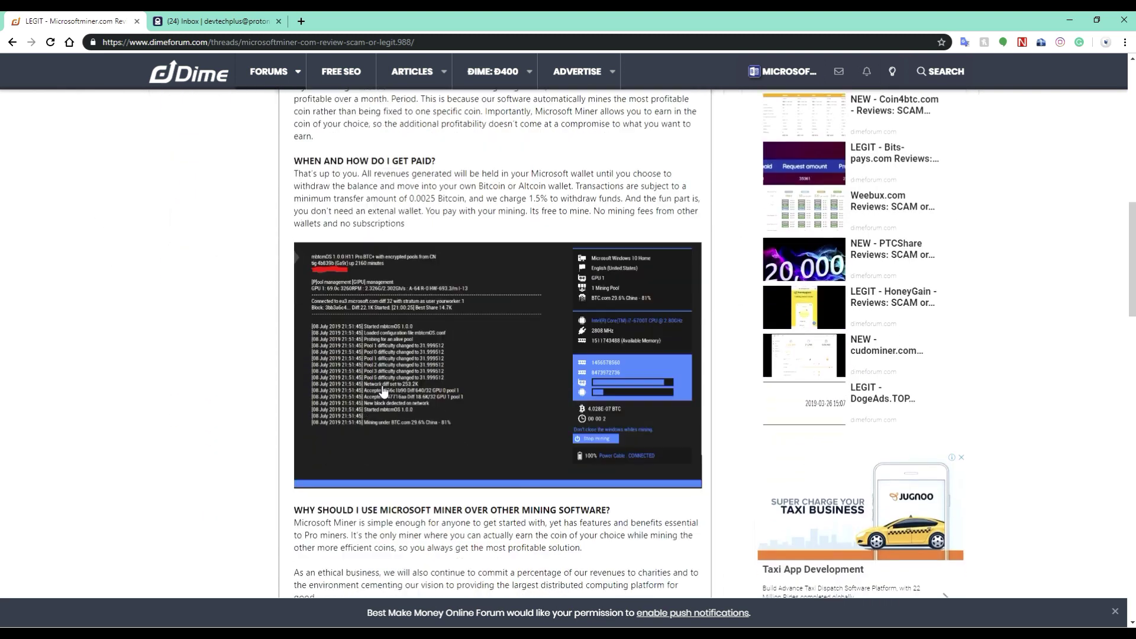
pyautogui.scroll(-7, 383, 391)
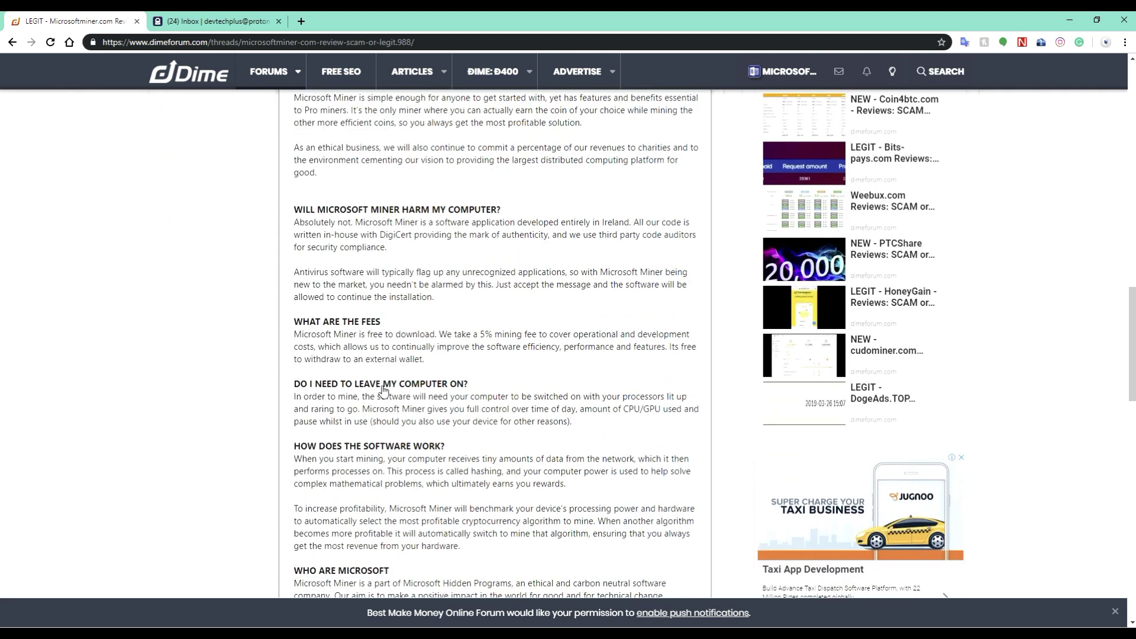
pyautogui.scroll(-8, 383, 386)
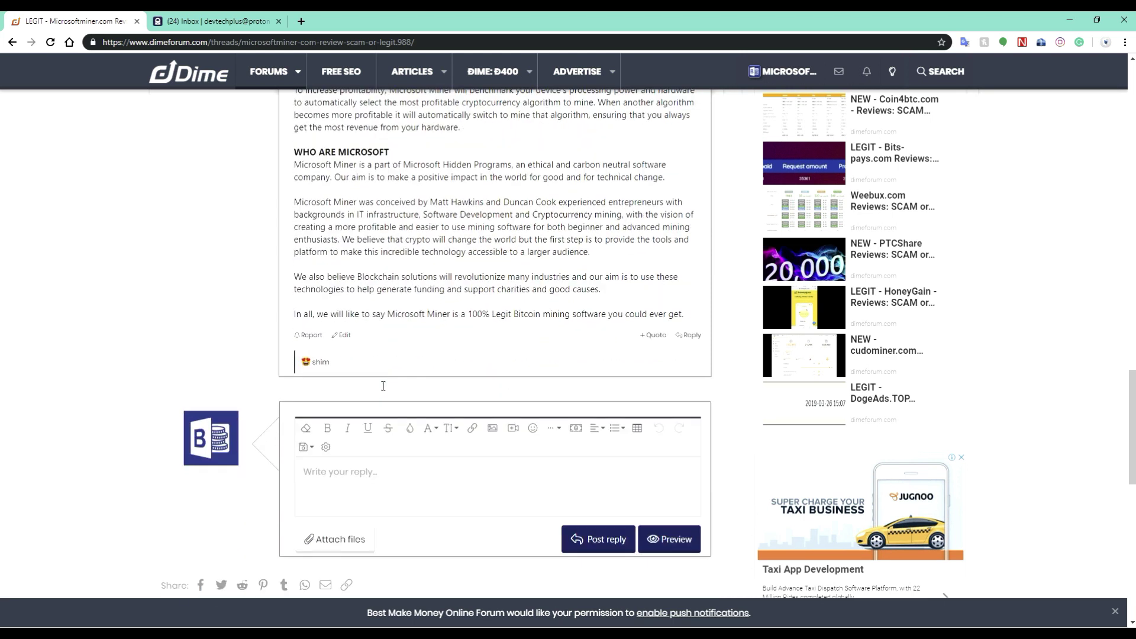
pyautogui.scroll(-5, 383, 390)
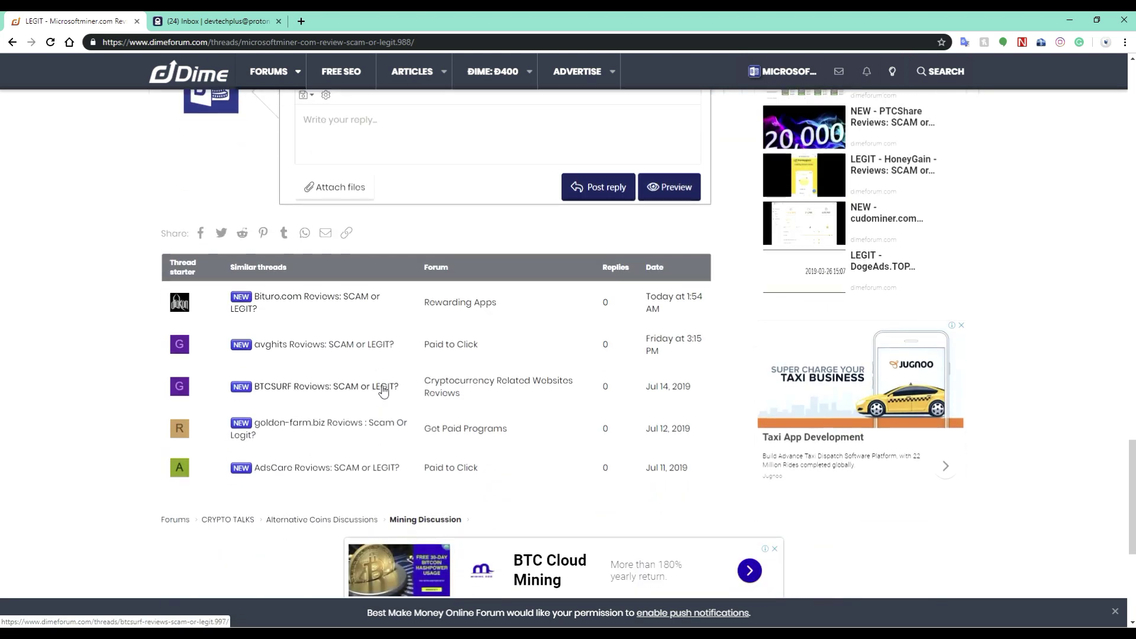
# Scroll back to the top of the thread and minimize the browser to show the mining widget
pyautogui.scroll(2, 383, 392)
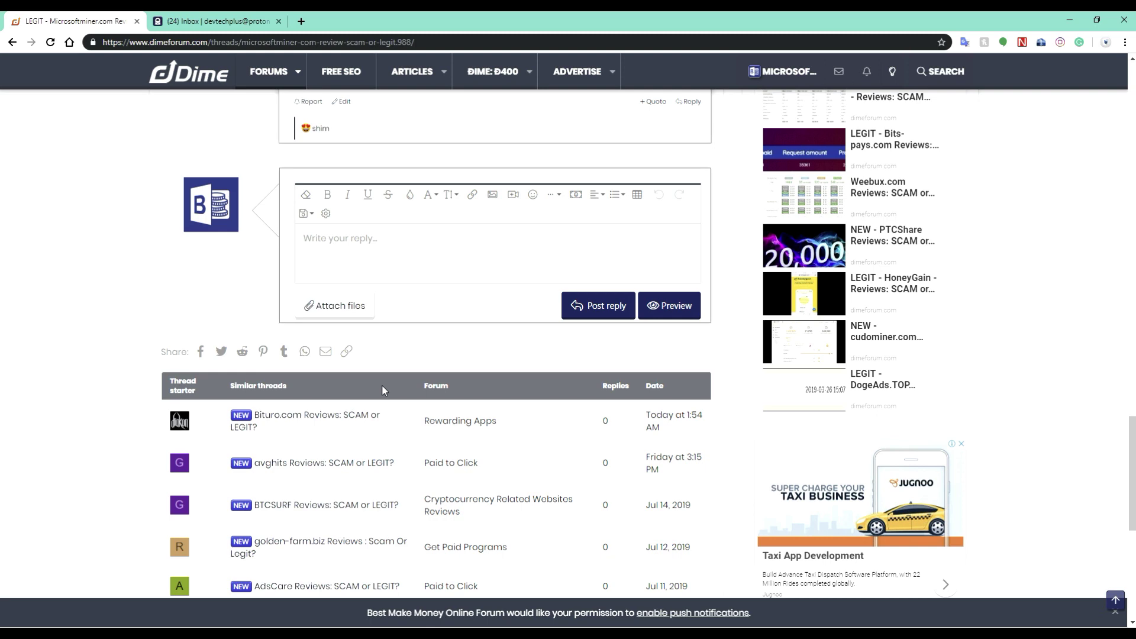
pyautogui.scroll(1, 384, 391)
pyautogui.scroll(6, 383, 391)
pyautogui.scroll(-4, 383, 390)
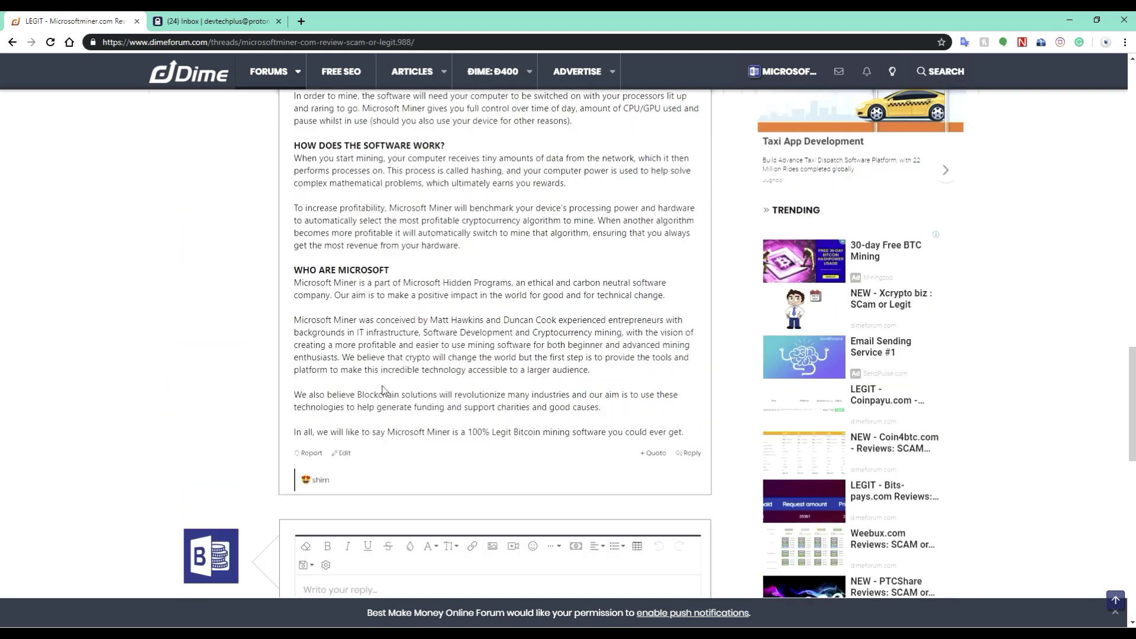
pyautogui.scroll(-6, 384, 391)
pyautogui.scroll(11, 381, 391)
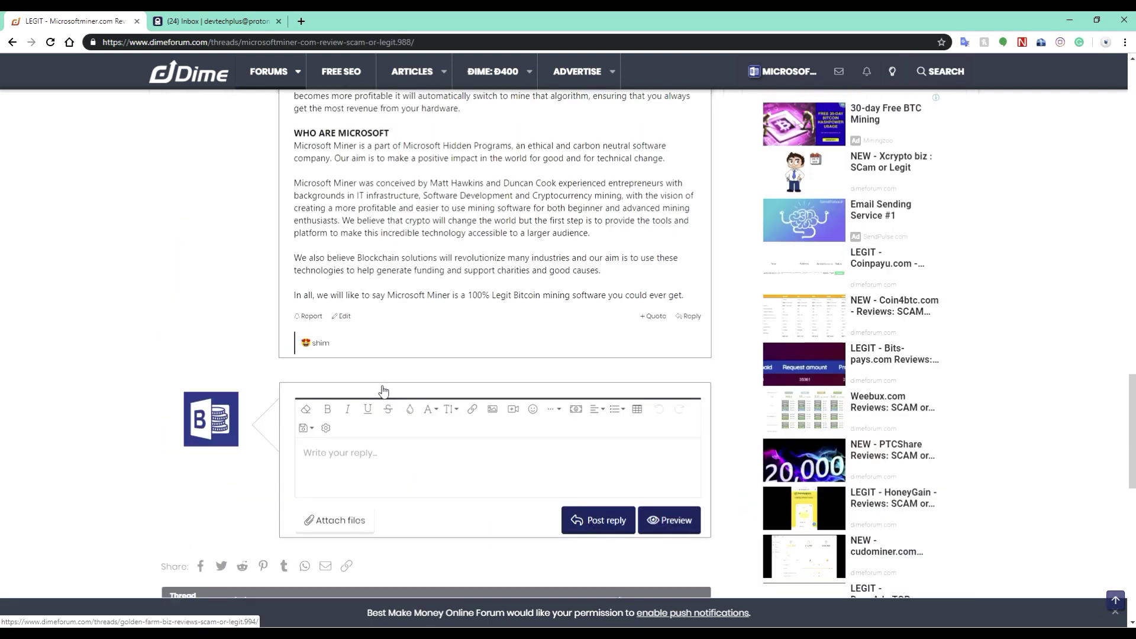
pyautogui.scroll(15, 383, 385)
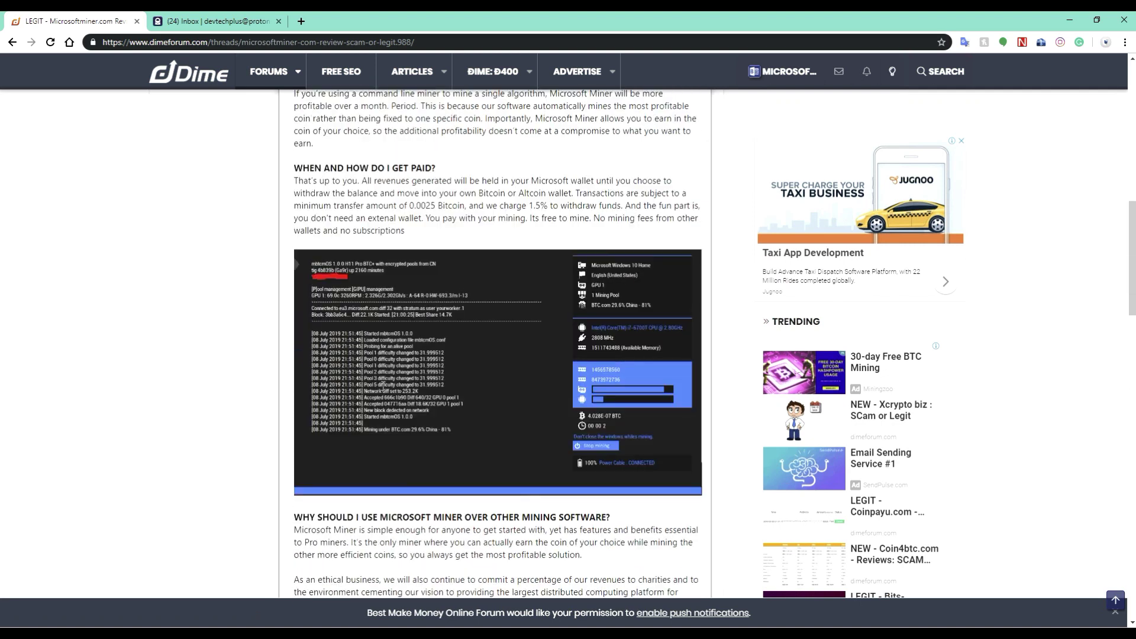
pyautogui.scroll(5, 383, 385)
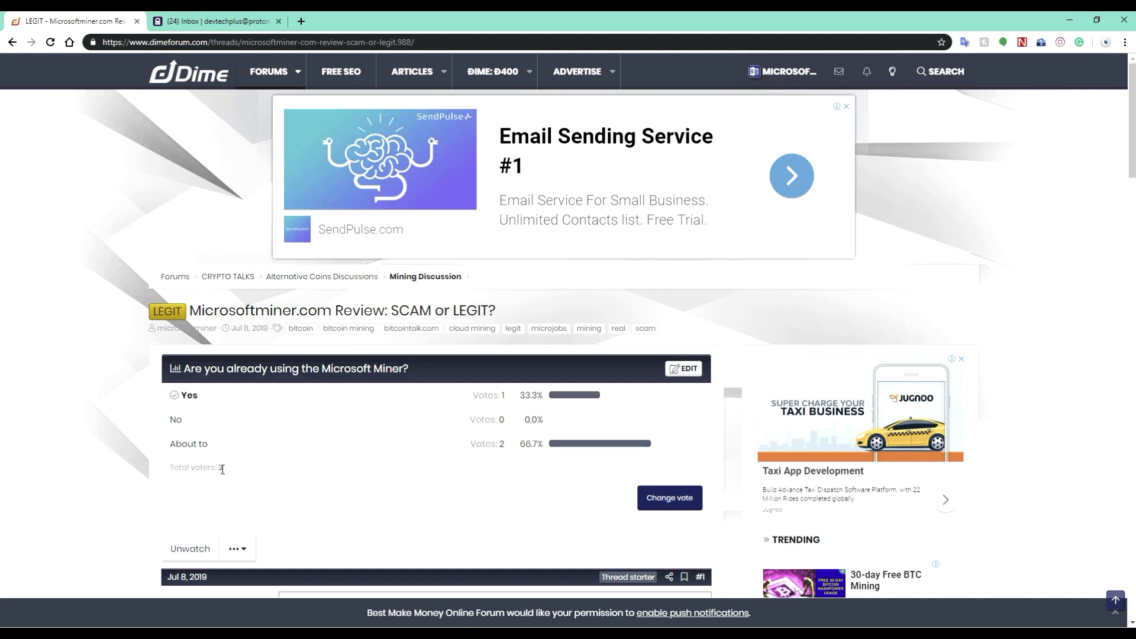
pyautogui.click(1065, 22)
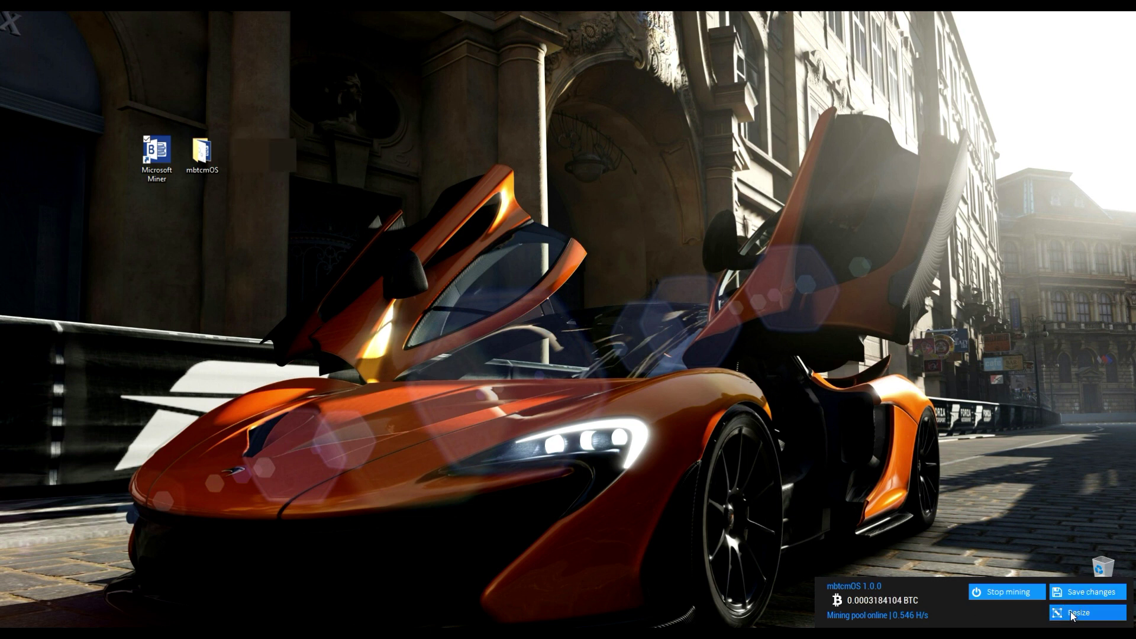
pyautogui.click(1072, 613)
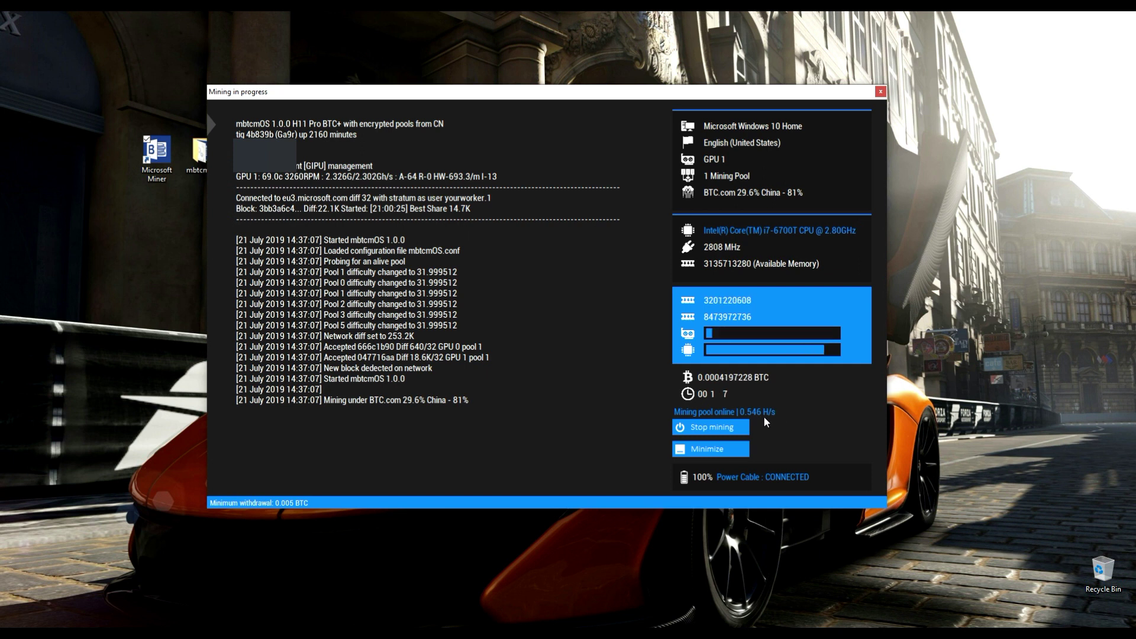
pyautogui.click(704, 427)
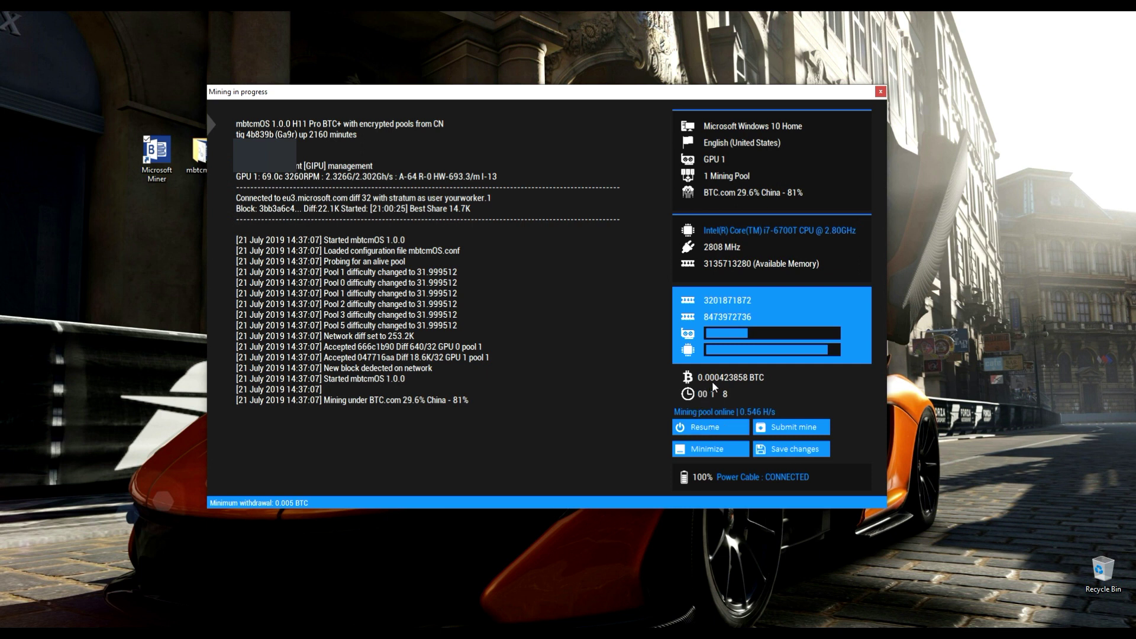
pyautogui.click(775, 428)
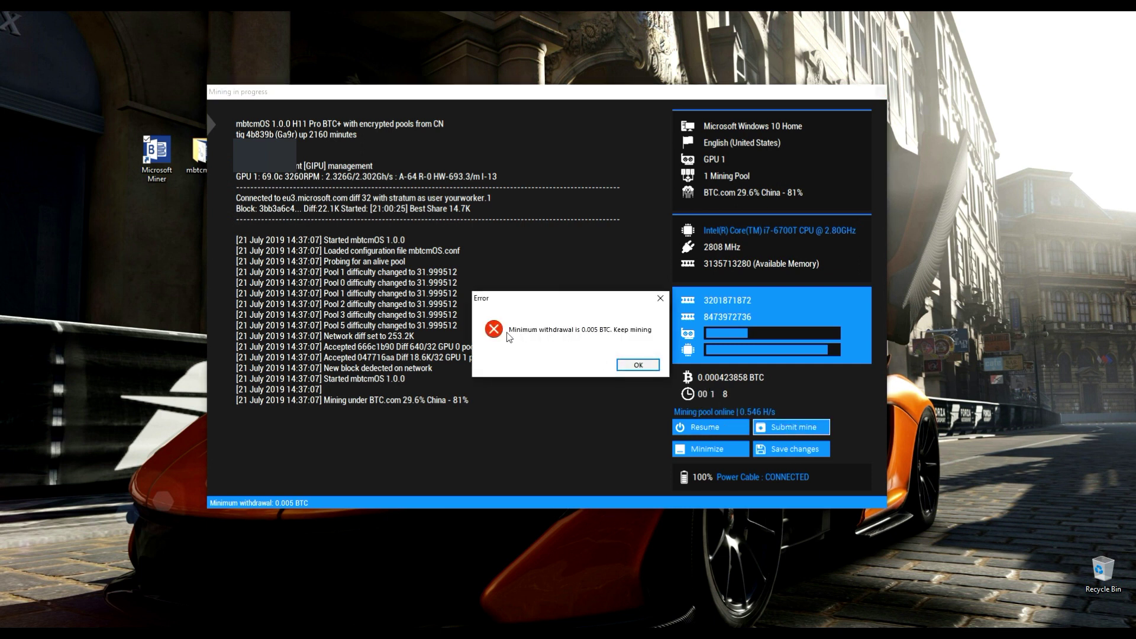
pyautogui.click(636, 365)
pyautogui.click(707, 427)
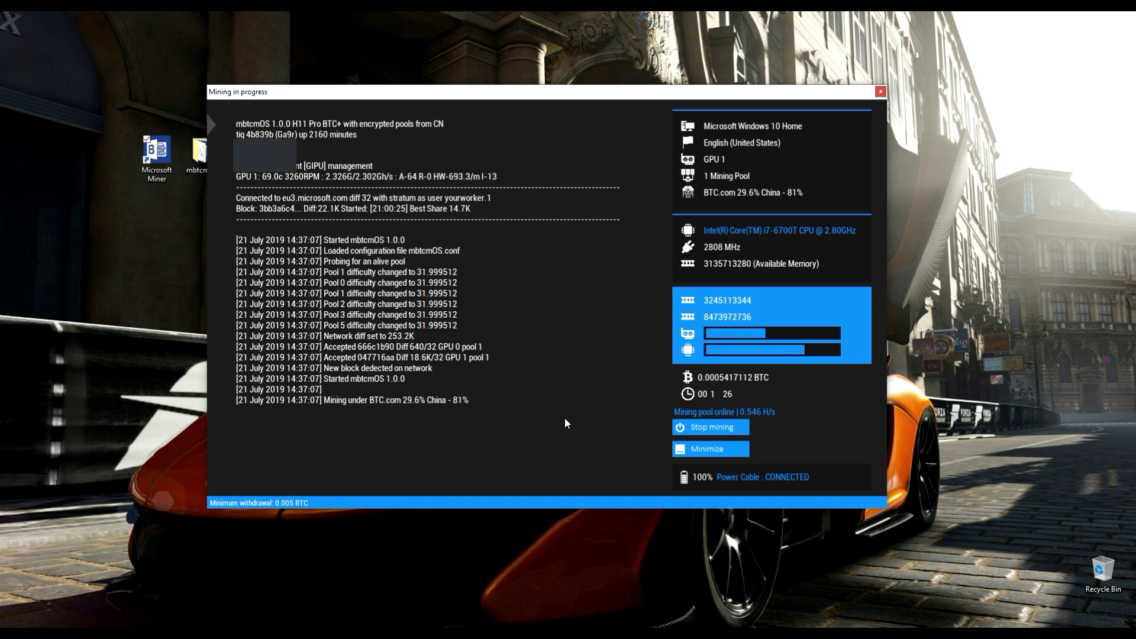
pyautogui.click(704, 450)
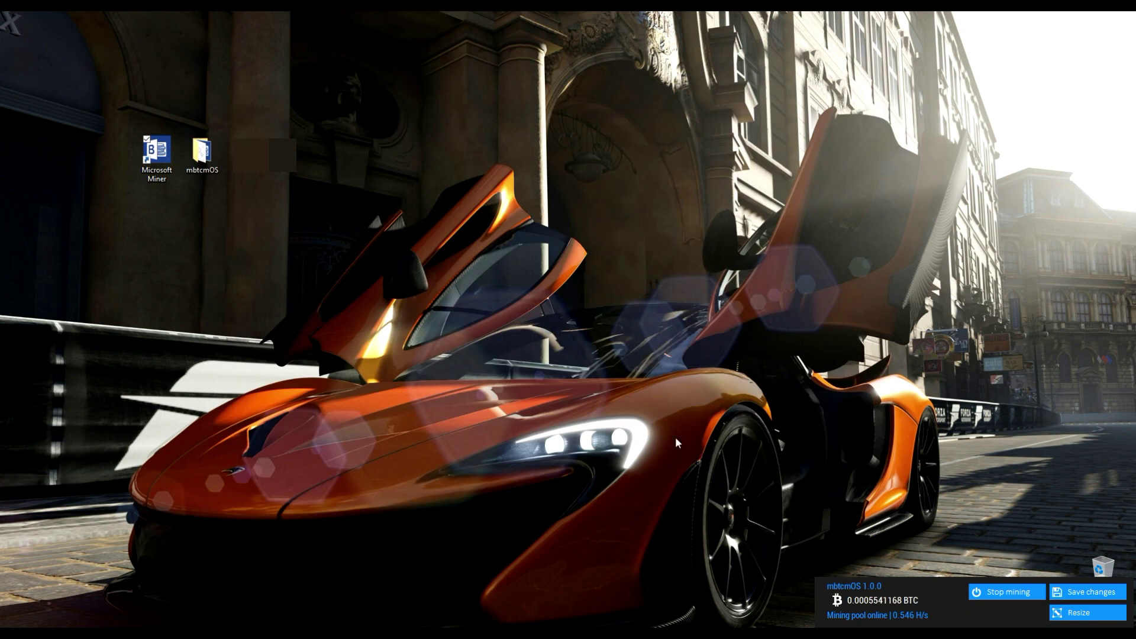
# Refresh the desktop three times, then expand the mbtcmOS widget into the full mining window
pyautogui.rightClick(497, 269)
pyautogui.click(474, 299)
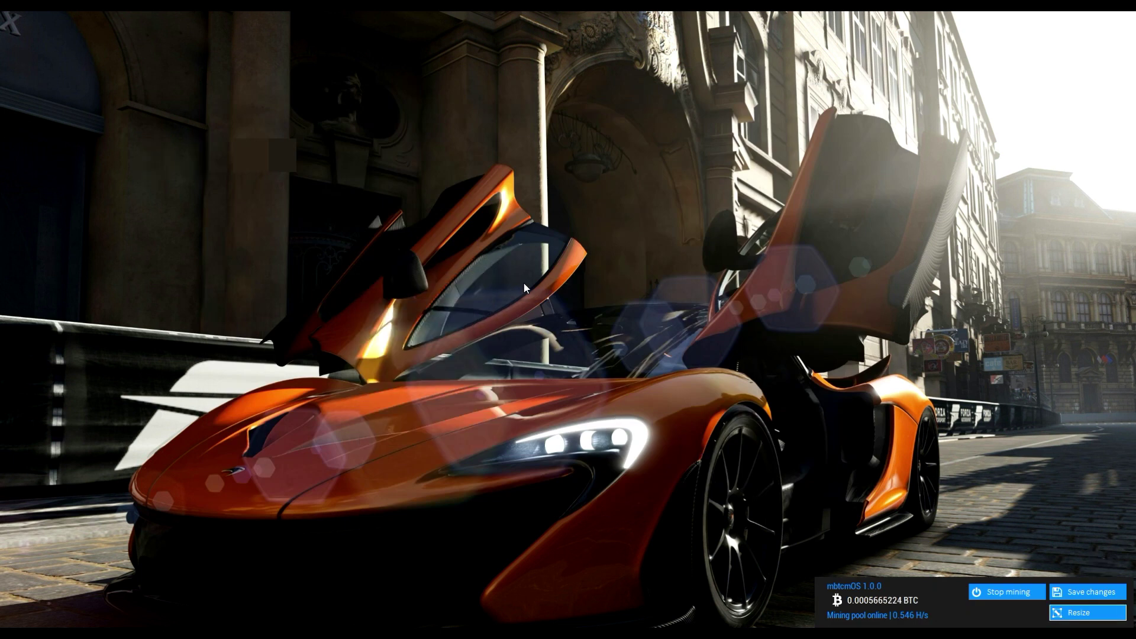
pyautogui.rightClick(573, 239)
pyautogui.click(542, 272)
pyautogui.rightClick(604, 239)
pyautogui.click(577, 275)
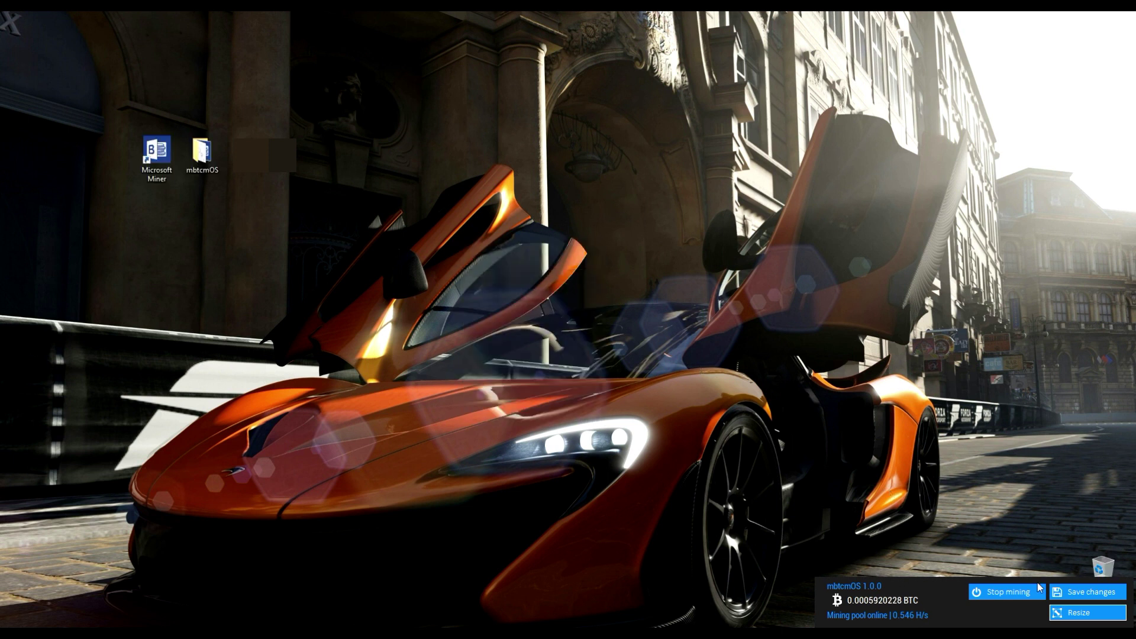
pyautogui.click(1074, 618)
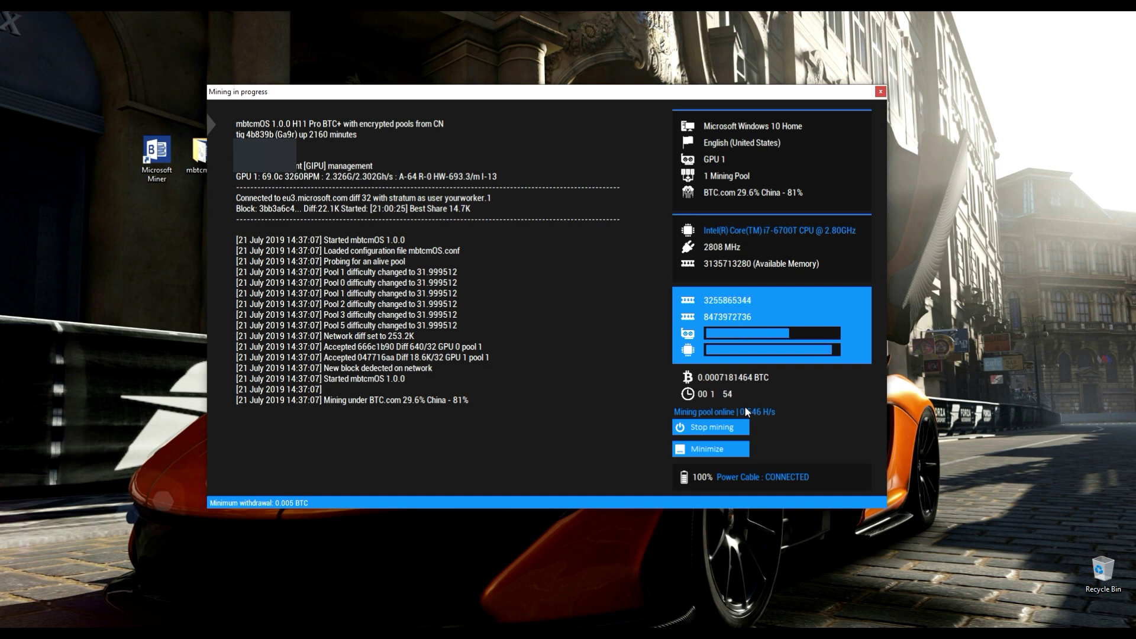
# Stop mining, save the 0.0007298628 BTC, and acknowledge the BTC Saved message to close the miner
pyautogui.click(723, 429)
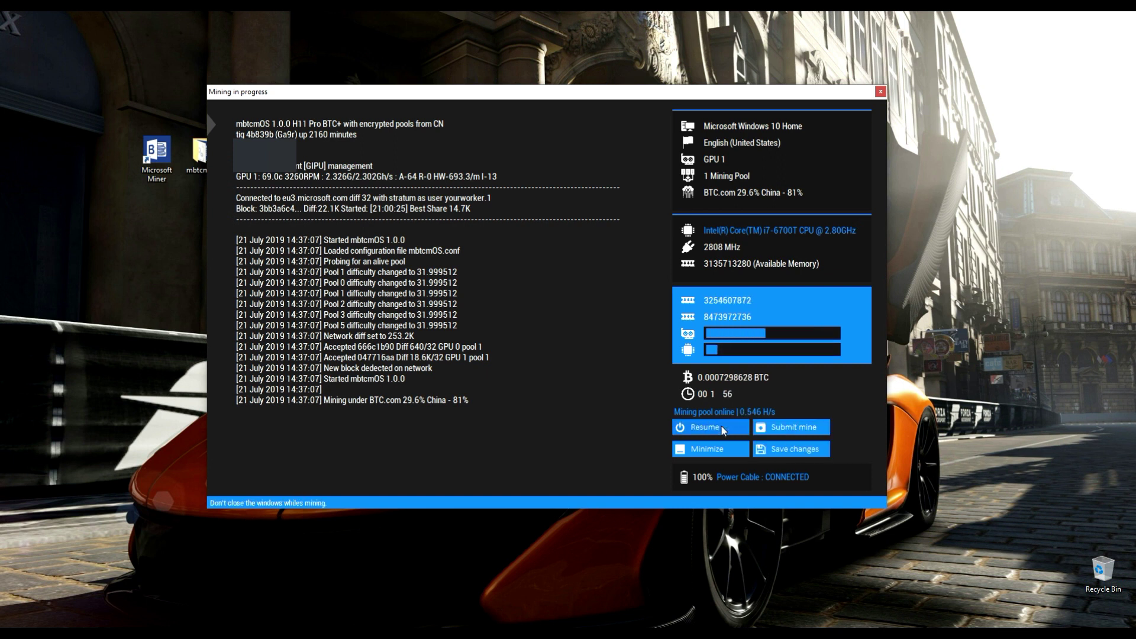
pyautogui.click(785, 449)
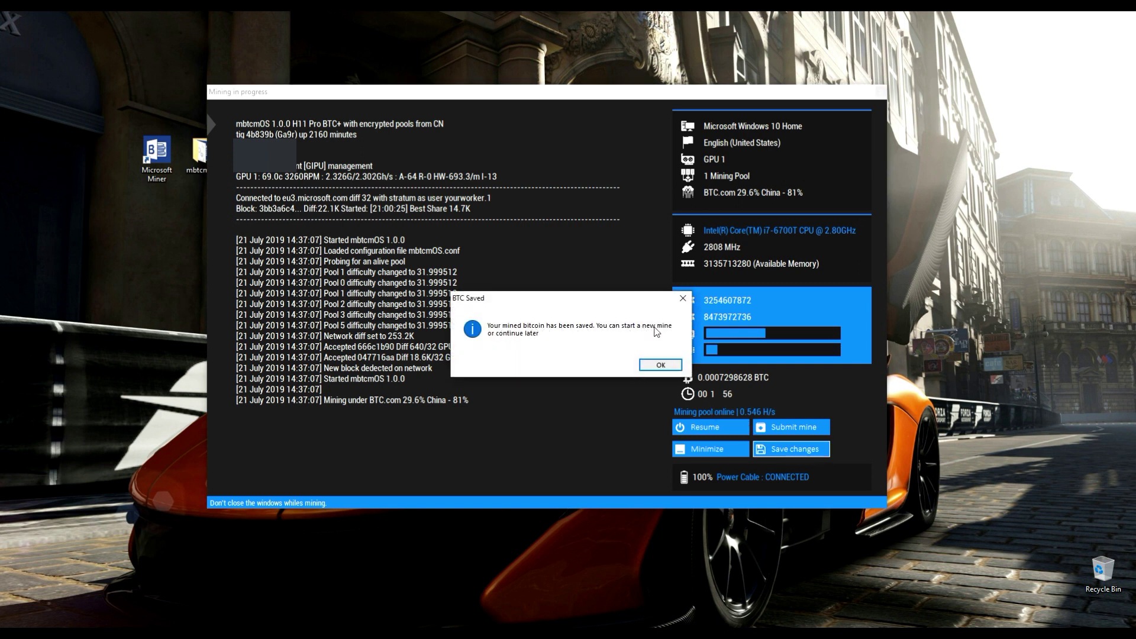
pyautogui.click(651, 365)
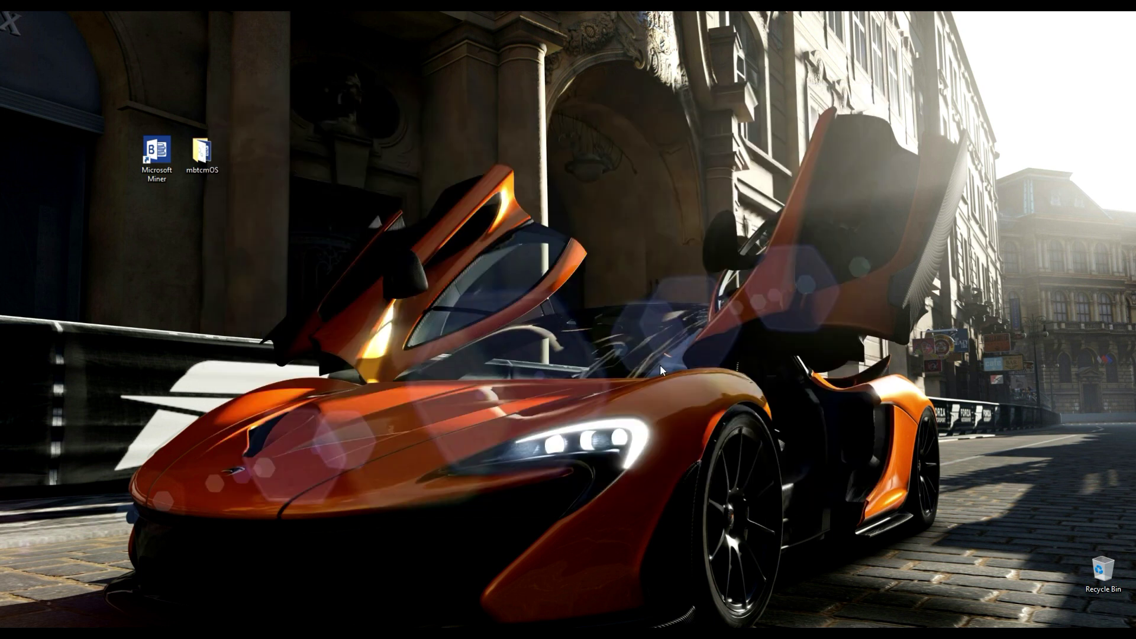